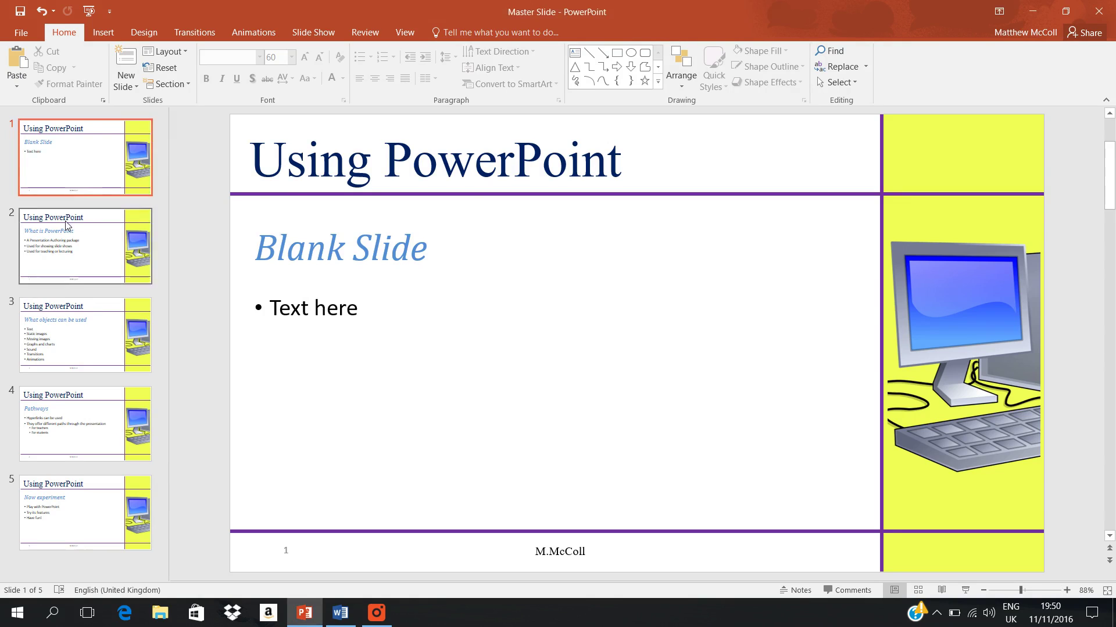
# Step: Browse through the slides, then select the 'Blank Slide' heading text on slide 1
pyautogui.click(86, 247)
pyautogui.click(85, 343)
pyautogui.click(83, 413)
pyautogui.click(54, 499)
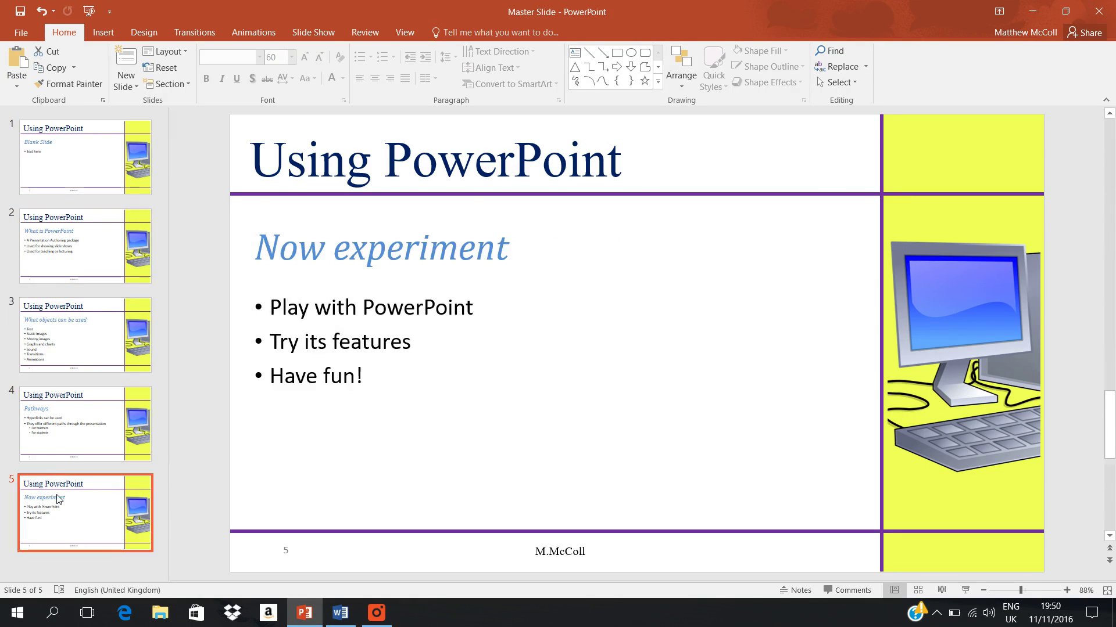
pyautogui.click(76, 172)
pyautogui.click(369, 249)
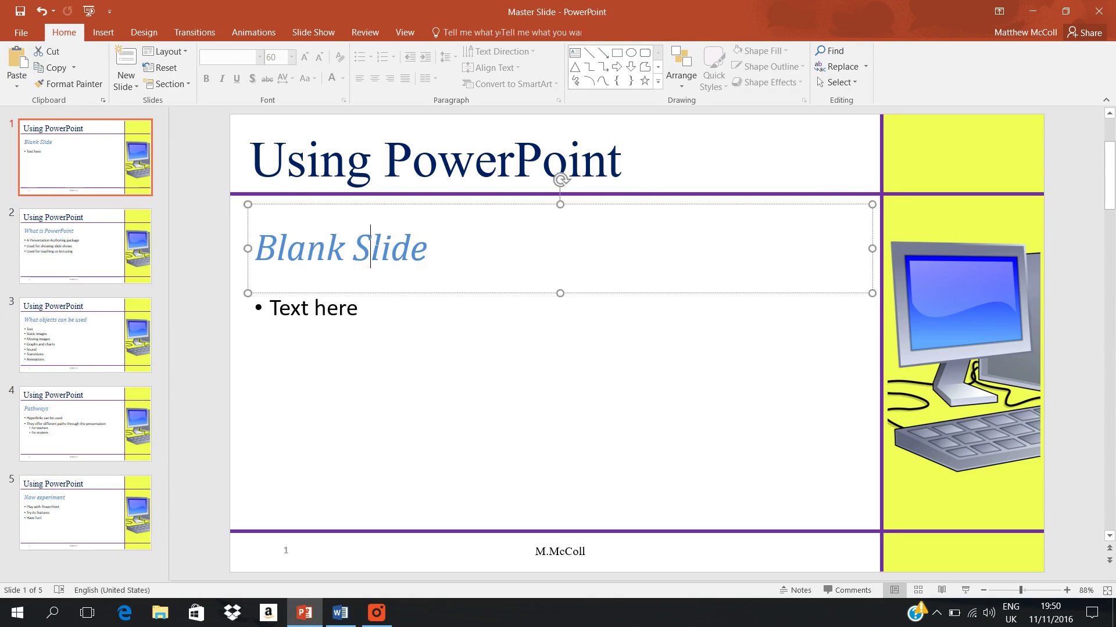
pyautogui.moveTo(429, 248); pyautogui.dragTo(255, 249)
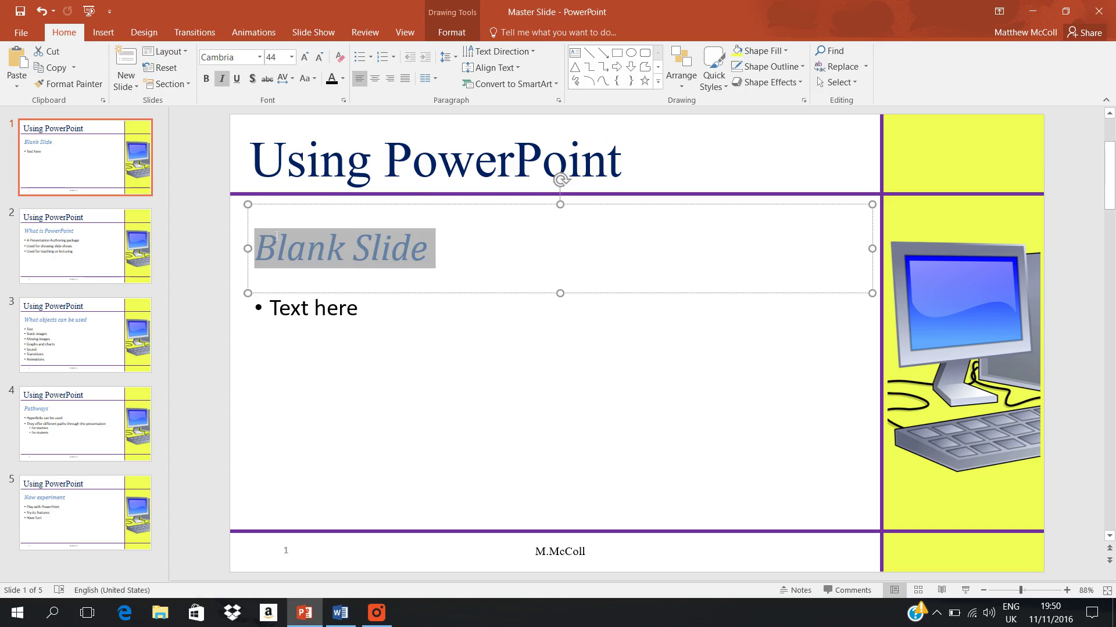
# Step: Select the 'What is PowerPoint' heading on slide 2, then return to the Blank Slide heading
pyautogui.click(93, 244)
pyautogui.click(547, 248)
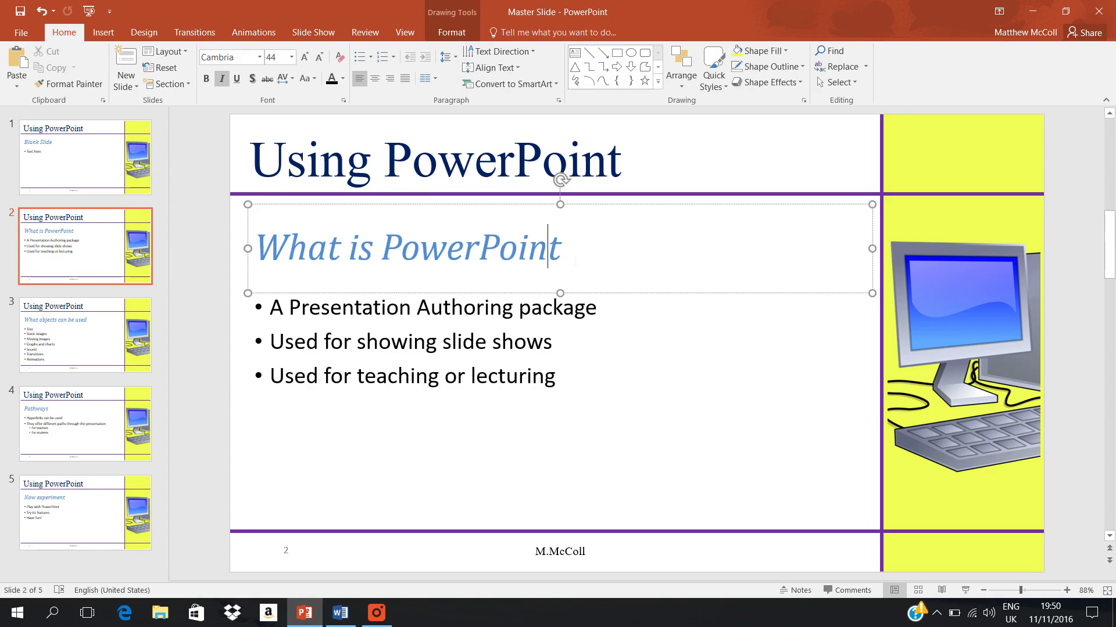
pyautogui.moveTo(566, 248); pyautogui.dragTo(254, 248)
pyautogui.click(113, 258)
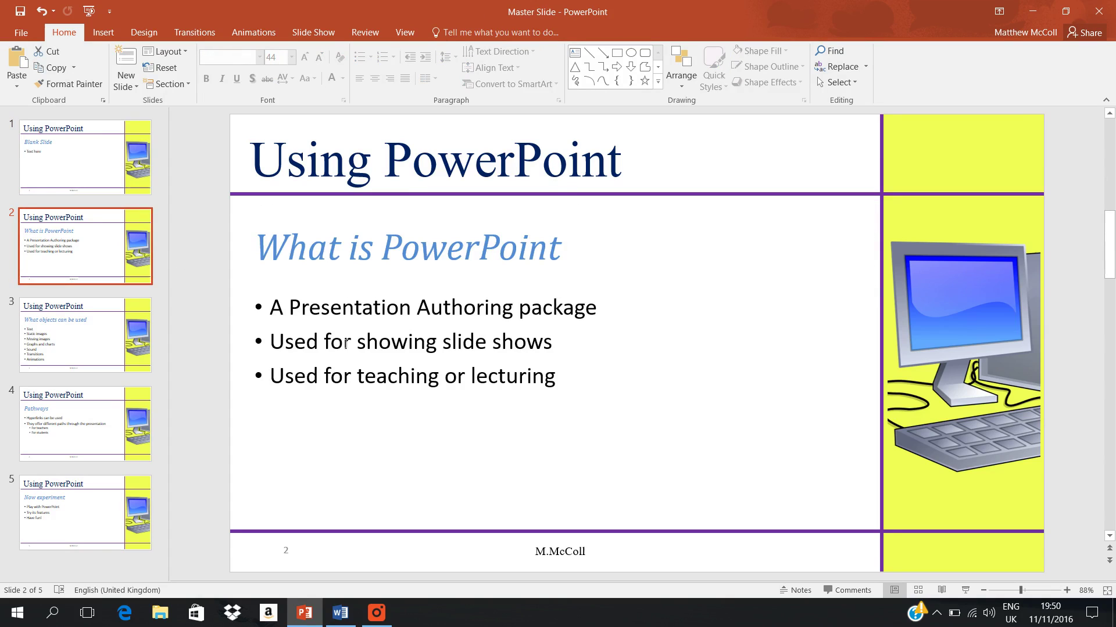
pyautogui.click(79, 177)
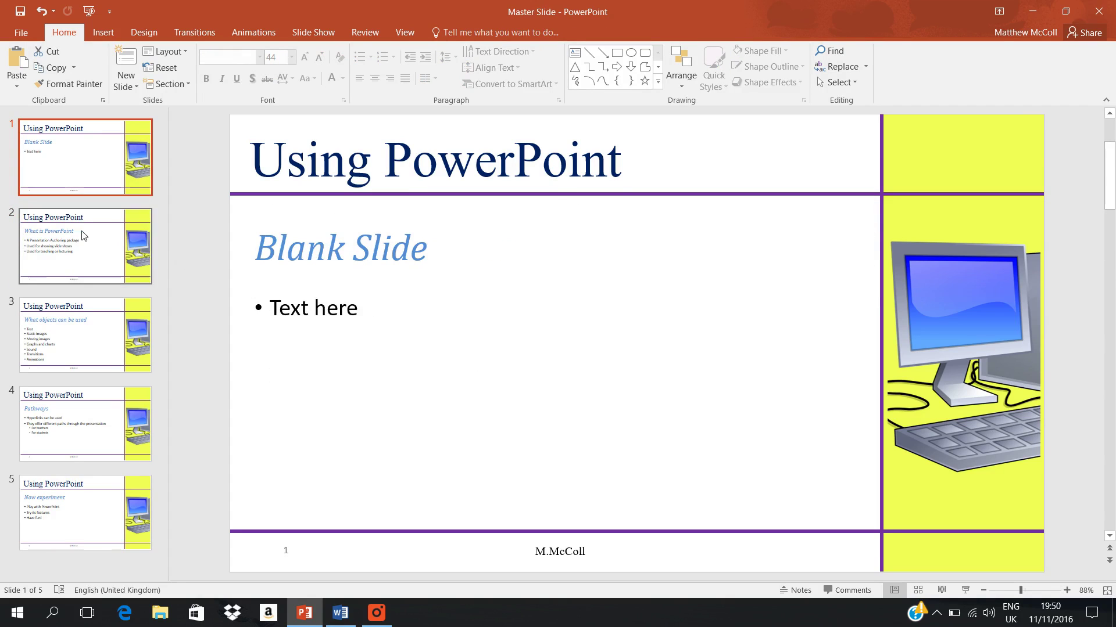
pyautogui.click(312, 249)
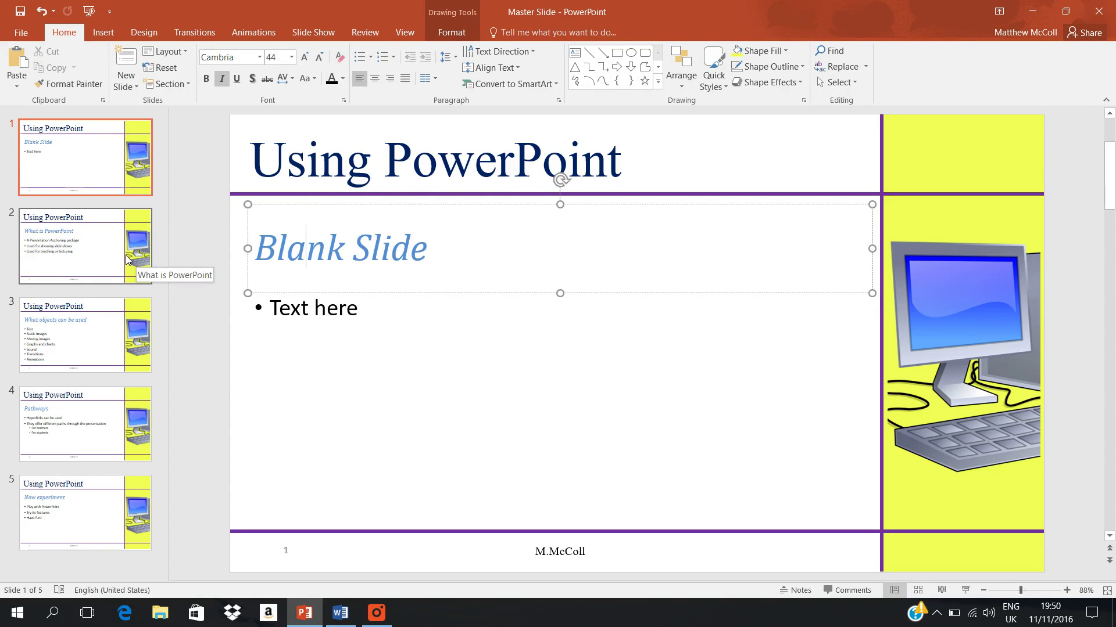
pyautogui.click(105, 165)
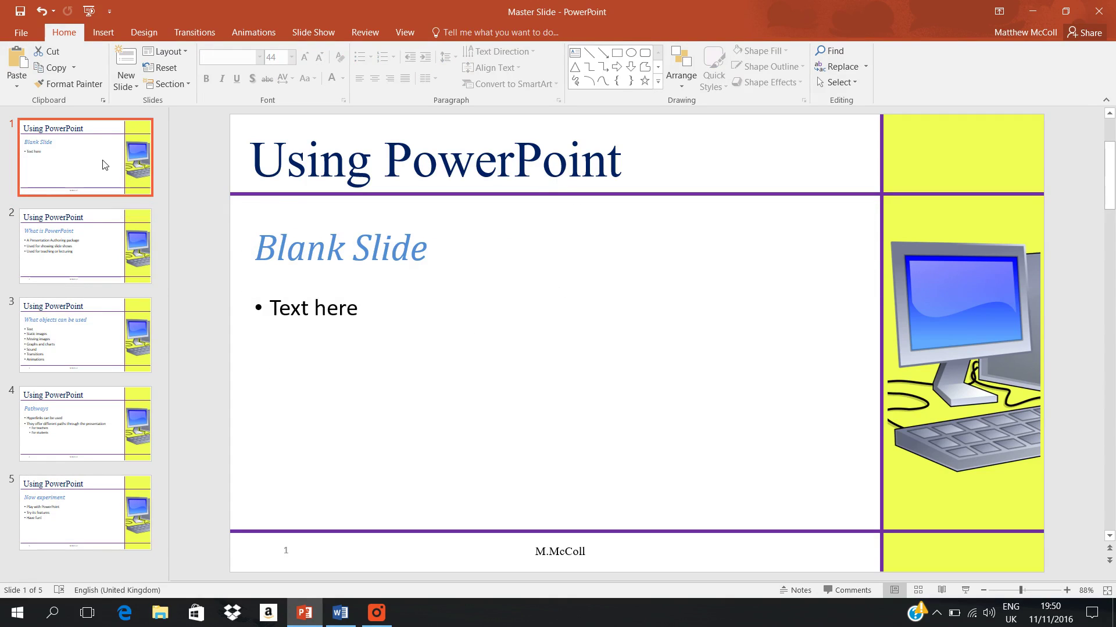
# Step: Switch to Slide Master view and open the Title Slide layout
pyautogui.click(405, 32)
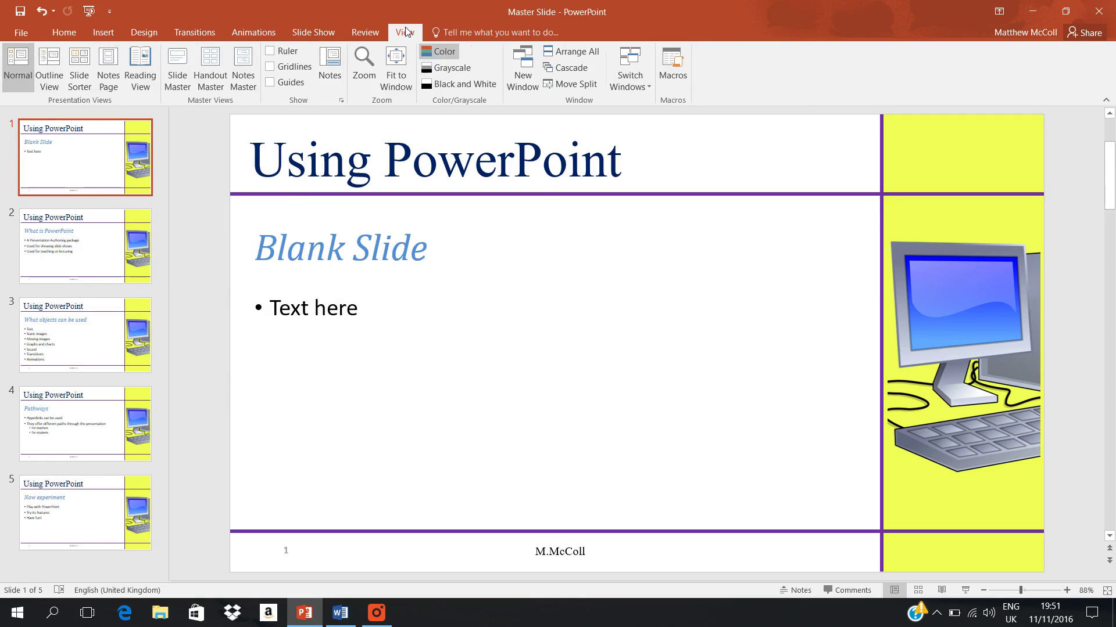
pyautogui.click(182, 72)
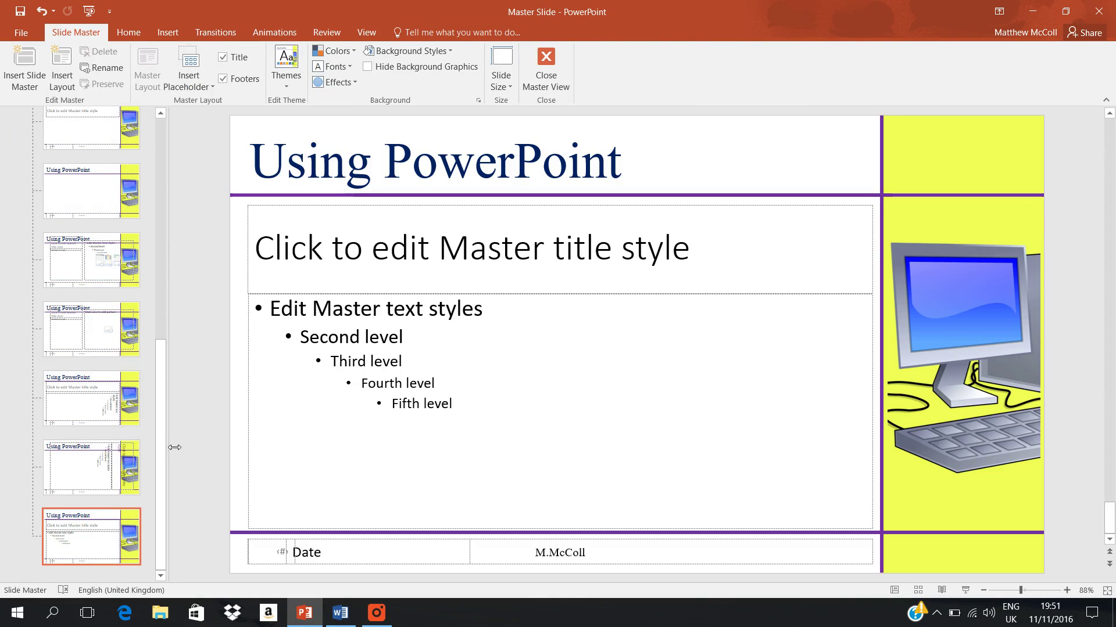
pyautogui.scroll(10, 166, 441)
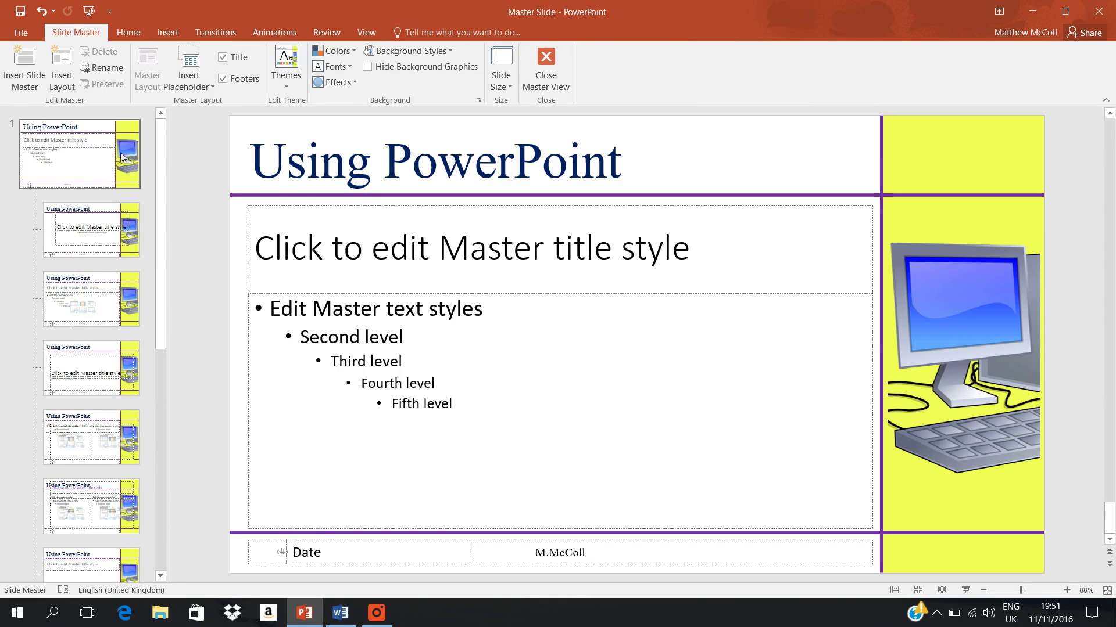
pyautogui.click(111, 155)
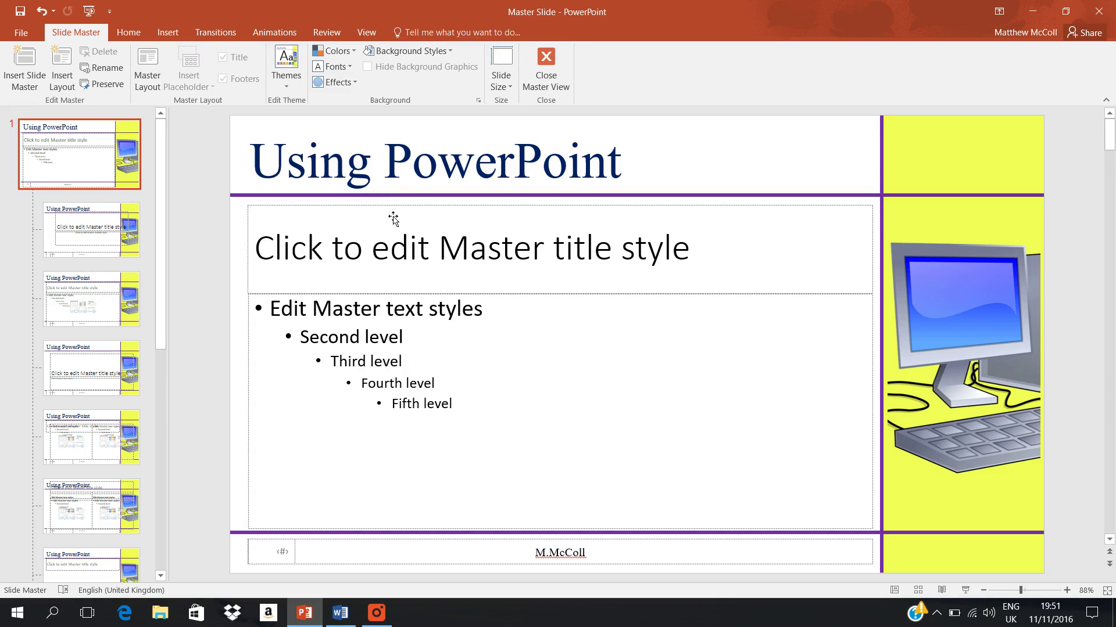
pyautogui.click(91, 230)
# Step: Narrow the layout's title and subtitle boxes and shift them clear of the yellow panel
pyautogui.click(448, 281)
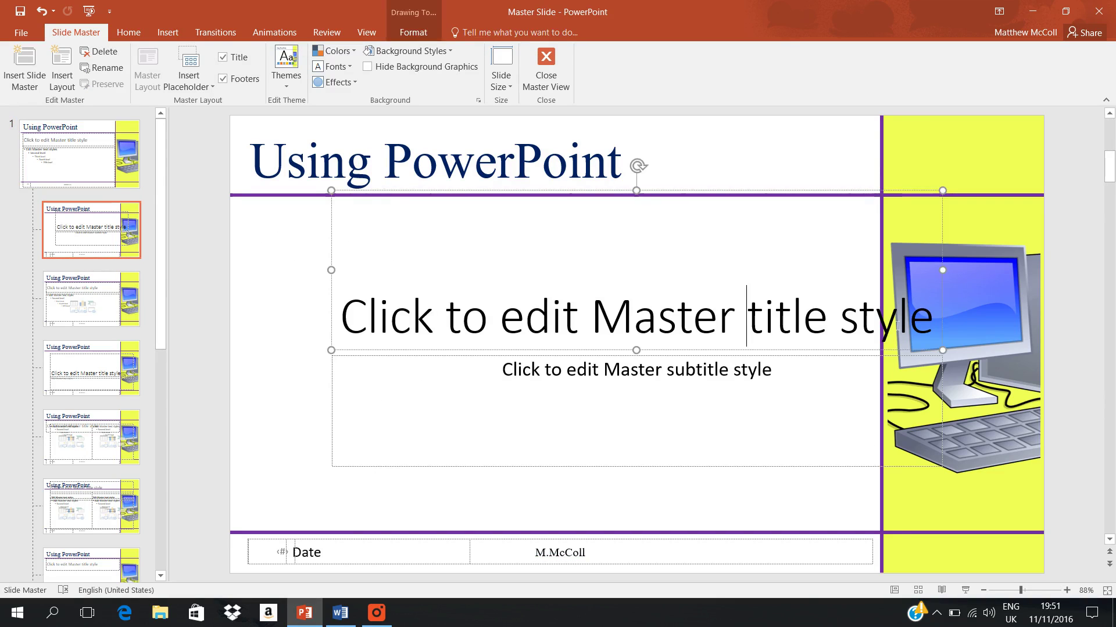
pyautogui.moveTo(943, 270); pyautogui.dragTo(833, 279)
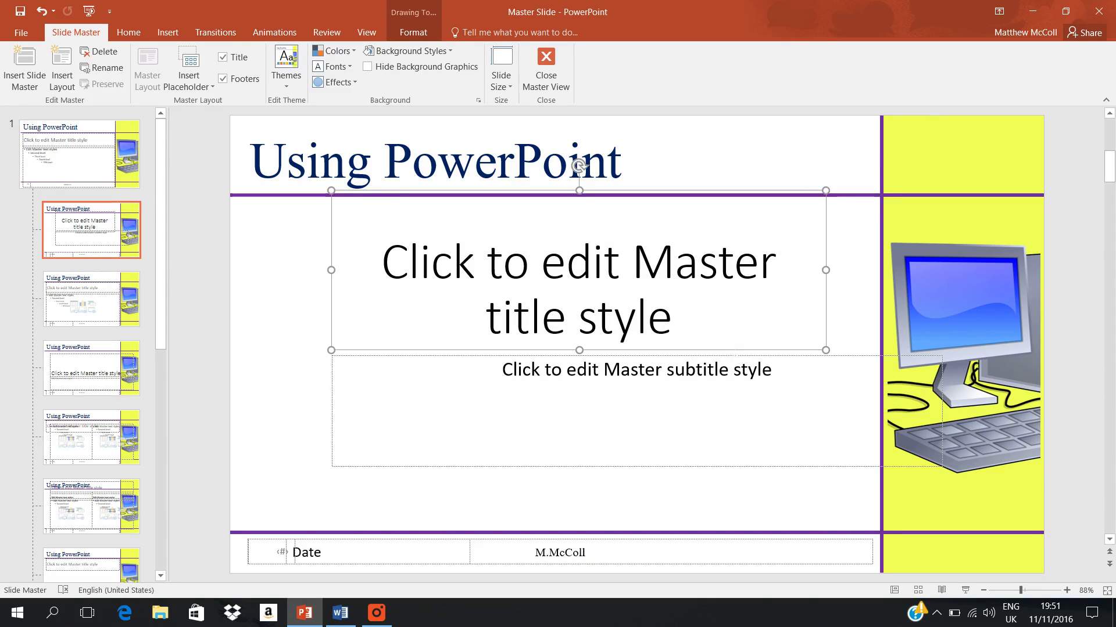
pyautogui.moveTo(735, 353); pyautogui.dragTo(723, 374)
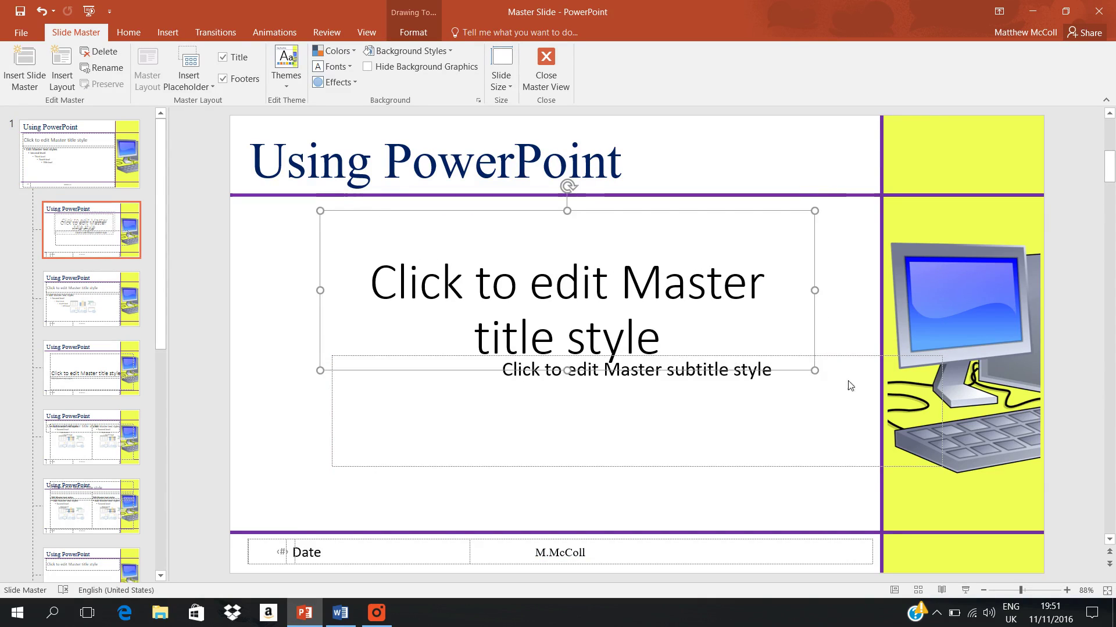
pyautogui.moveTo(849, 359); pyautogui.dragTo(838, 380)
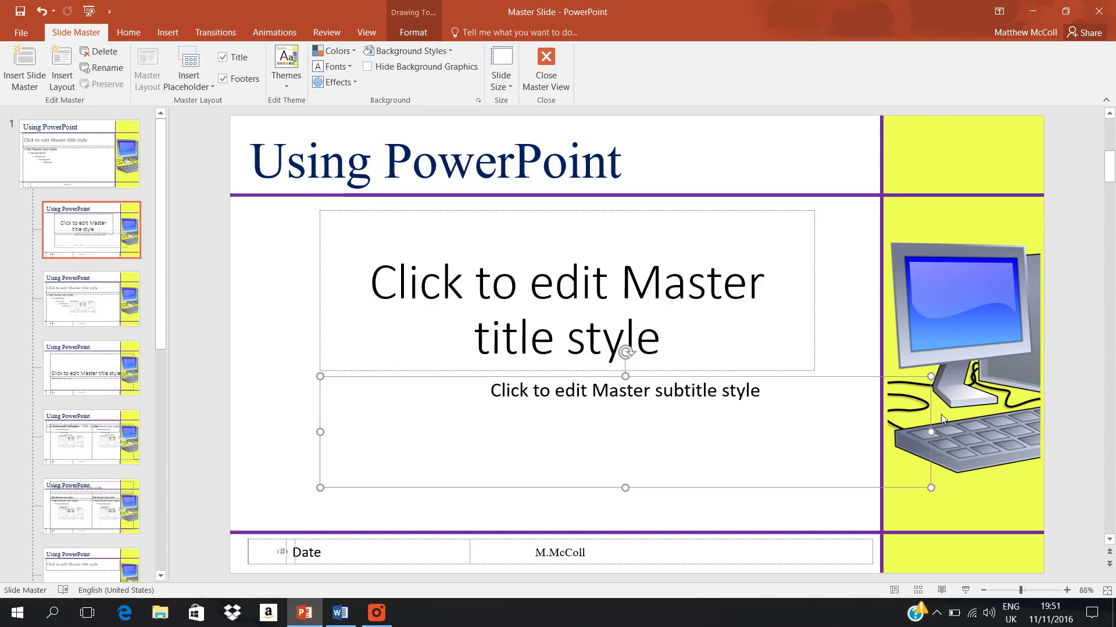
pyautogui.moveTo(941, 443); pyautogui.dragTo(825, 433)
pyautogui.click(849, 407)
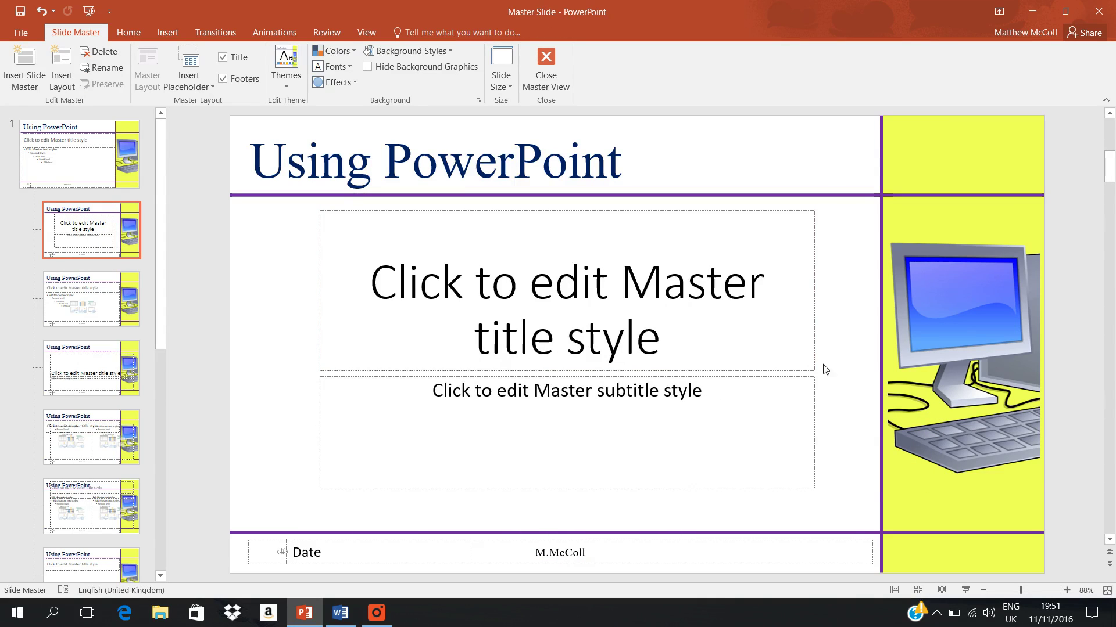
pyautogui.press('pageup')
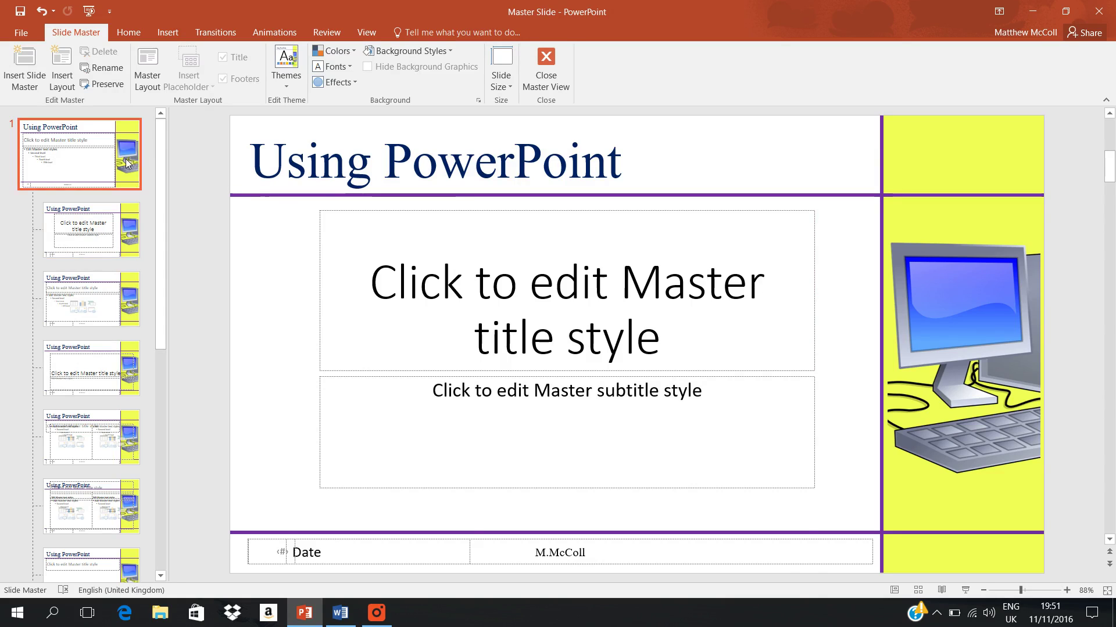
pyautogui.click(337, 621)
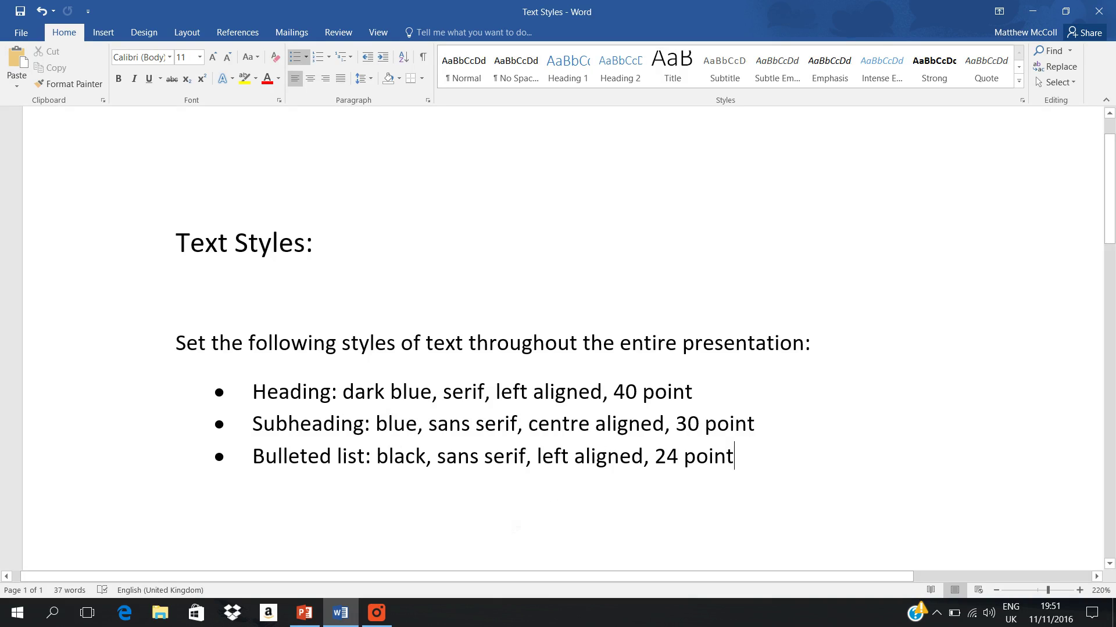
pyautogui.click(303, 613)
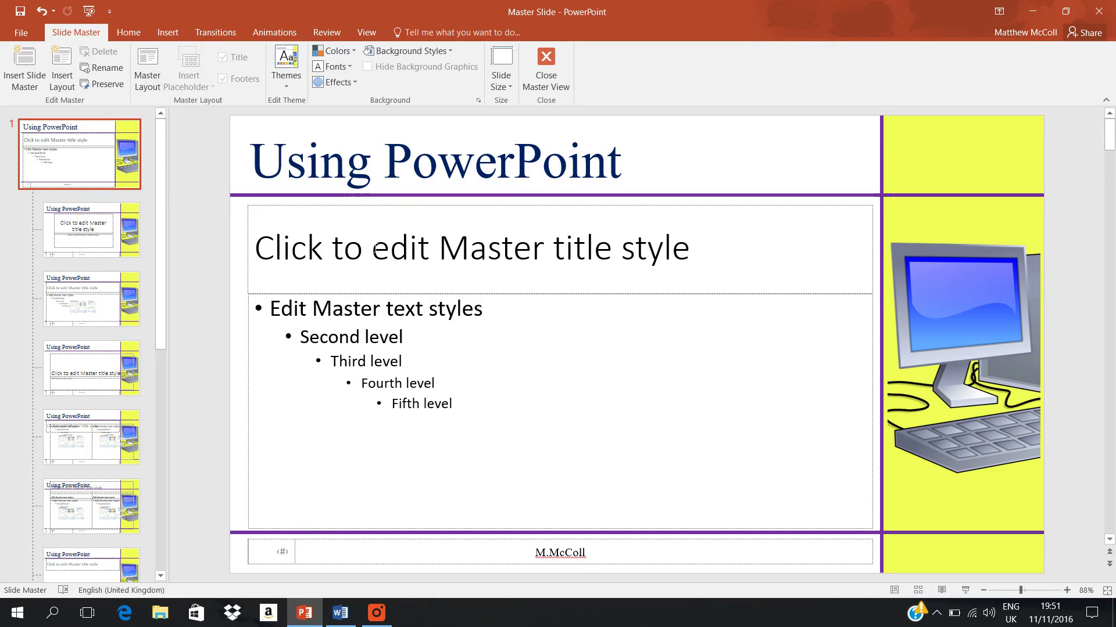
# Step: Select the master title text and the Title Slide layout's subtitle text to inspect them
pyautogui.tripleClick(373, 248)
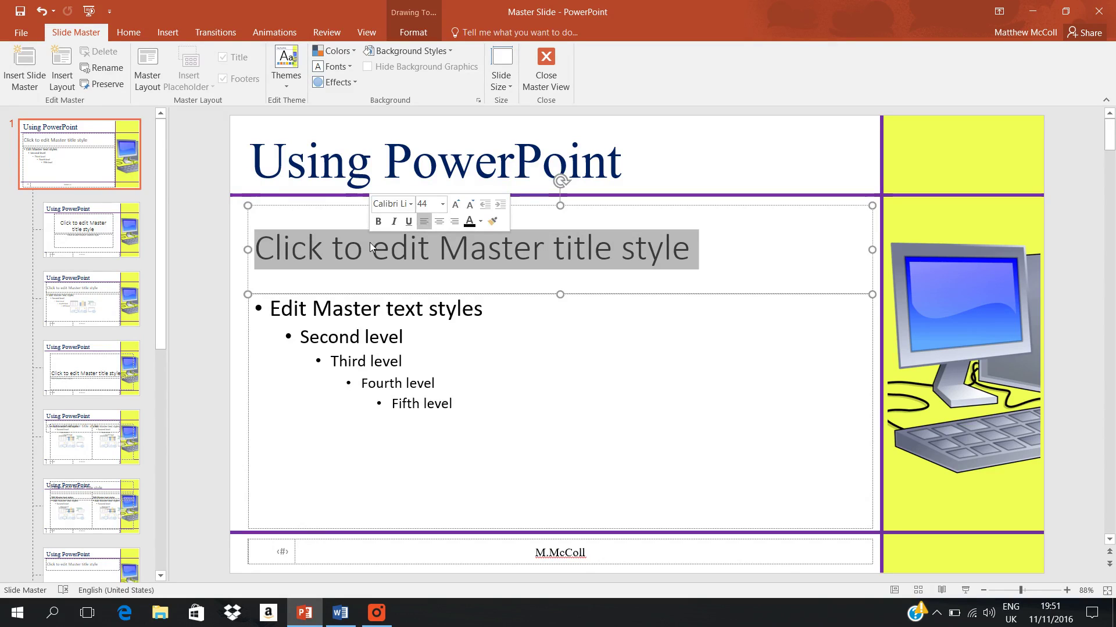
pyautogui.click(92, 229)
pyautogui.click(471, 391)
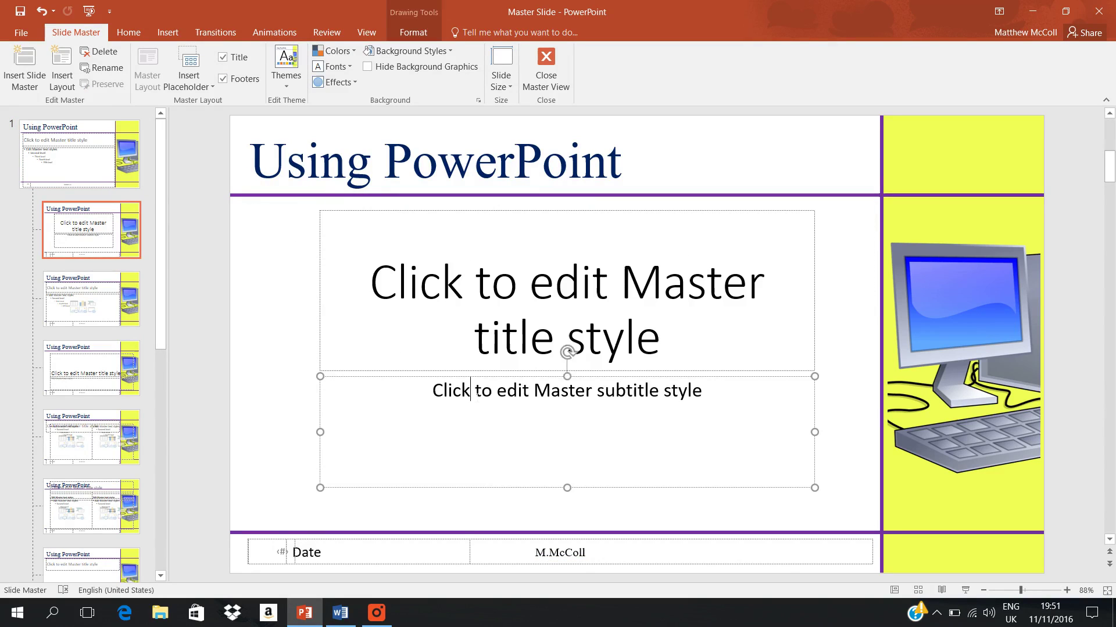
pyautogui.tripleClick(476, 394)
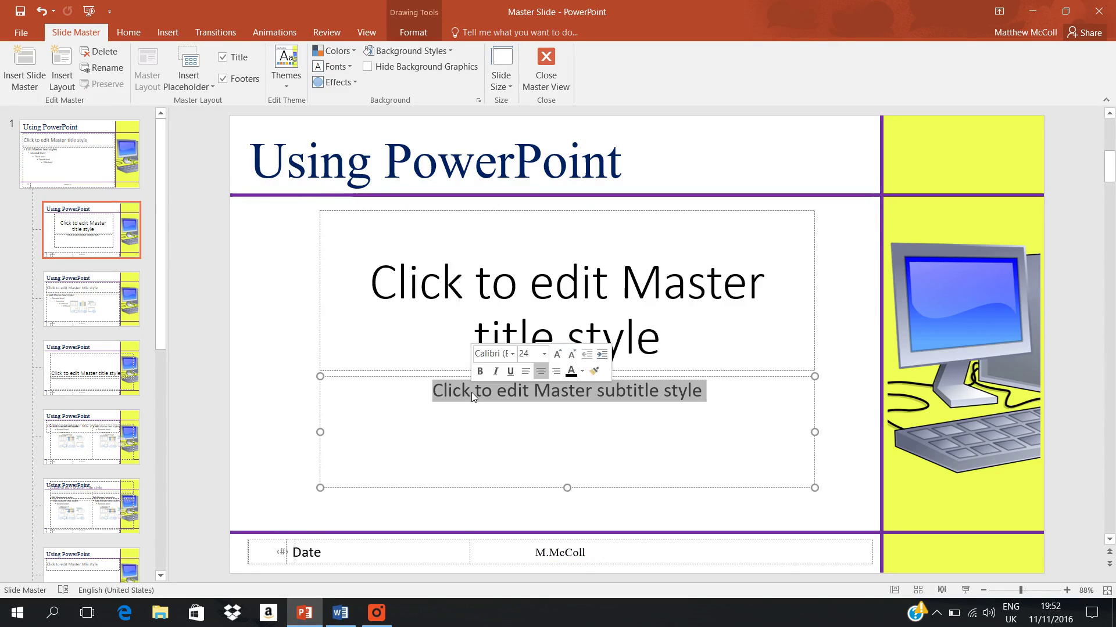
pyautogui.click(89, 169)
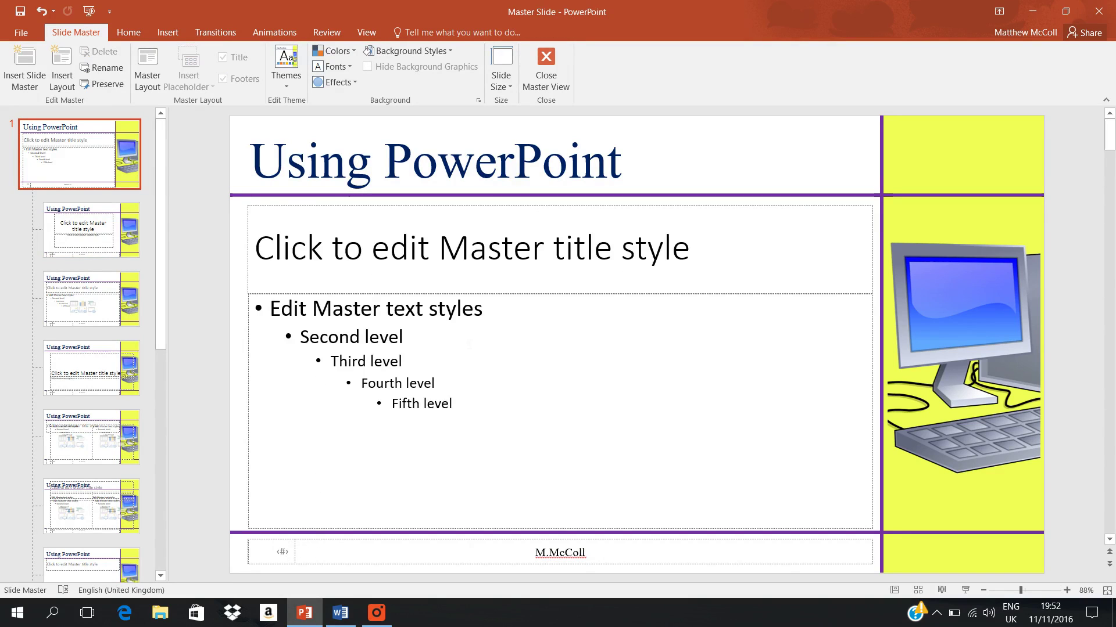
# Step: Glance at the Word Text Styles brief, then reselect the master title and layout subtitle text
pyautogui.click(339, 612)
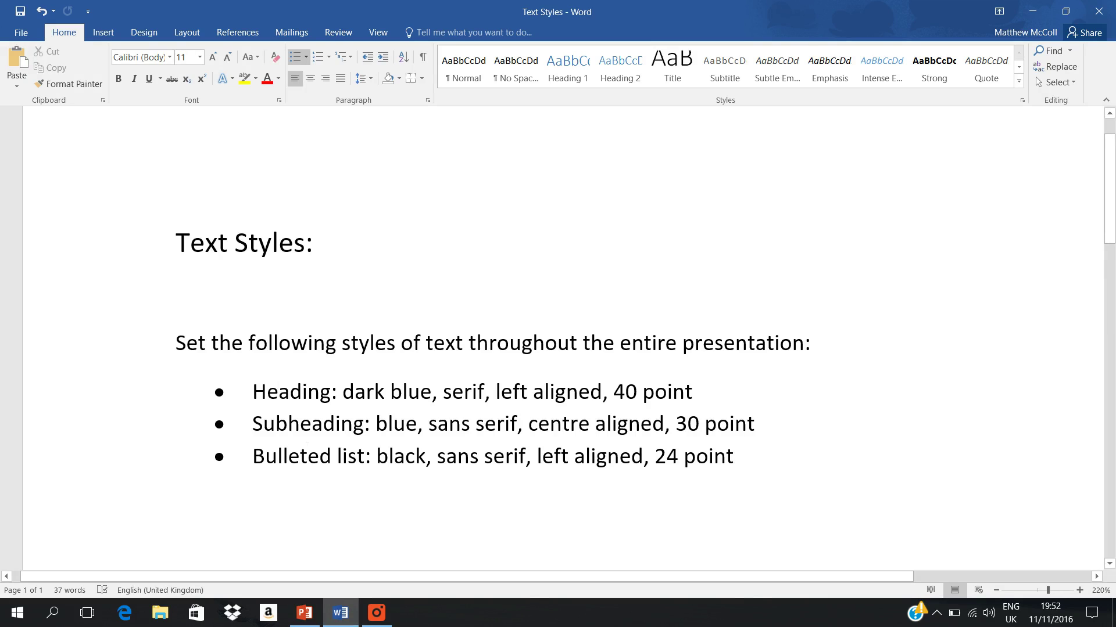
pyautogui.click(304, 612)
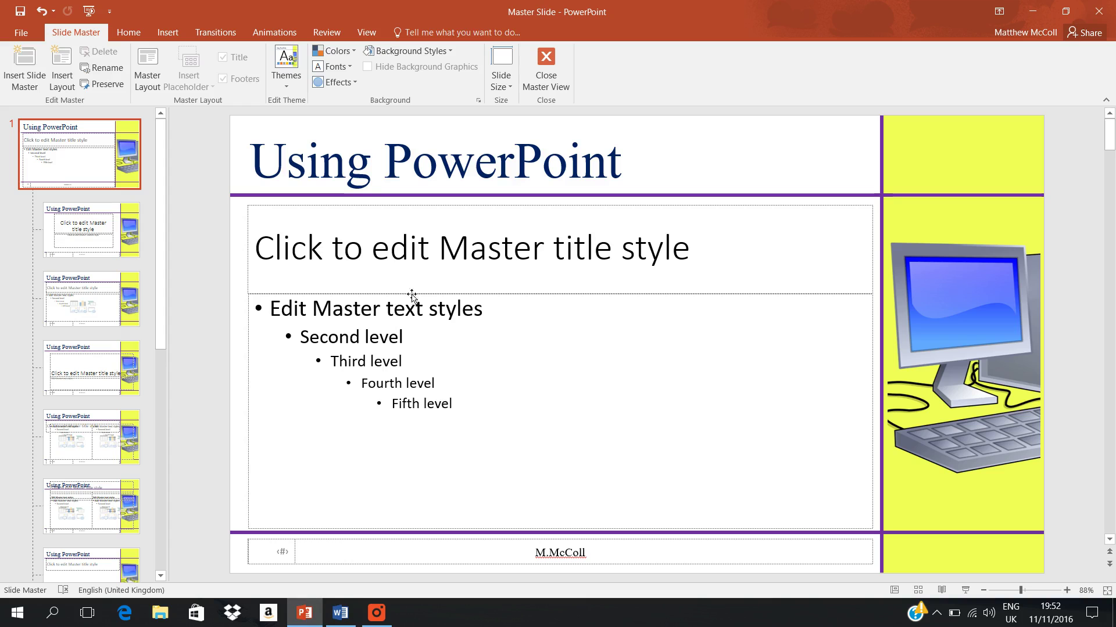
pyautogui.tripleClick(428, 252)
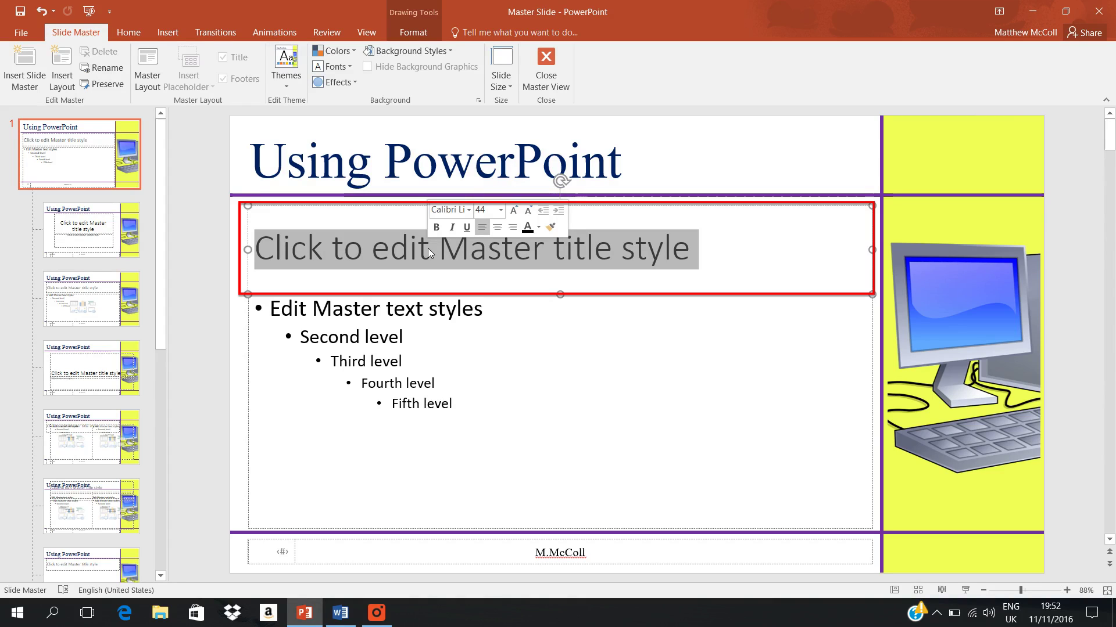
pyautogui.click(122, 232)
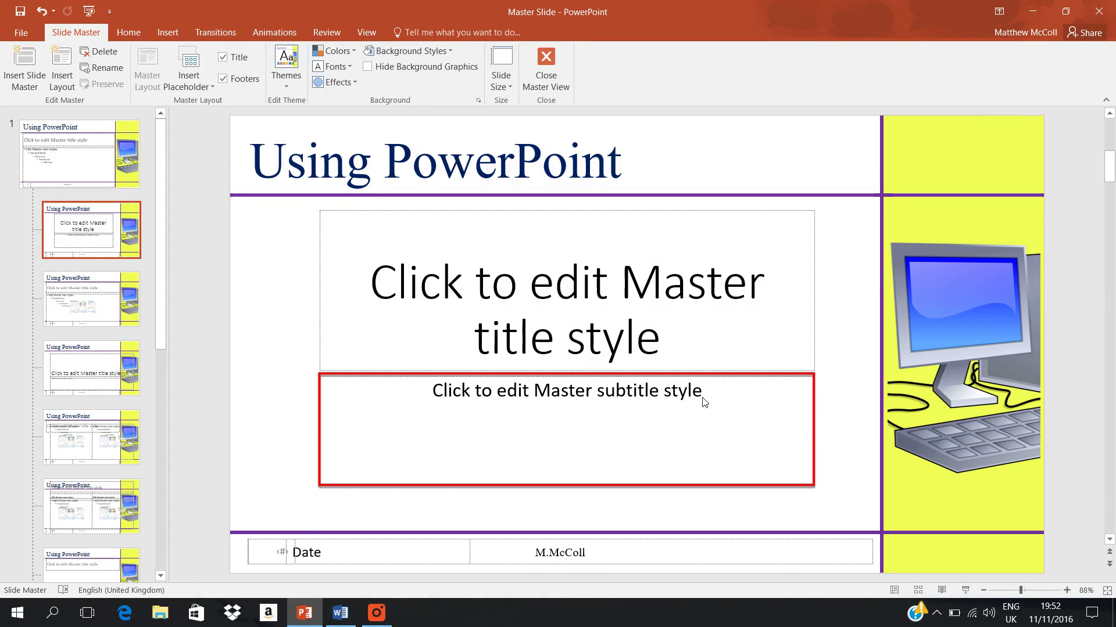
pyautogui.moveTo(705, 390); pyautogui.dragTo(450, 381)
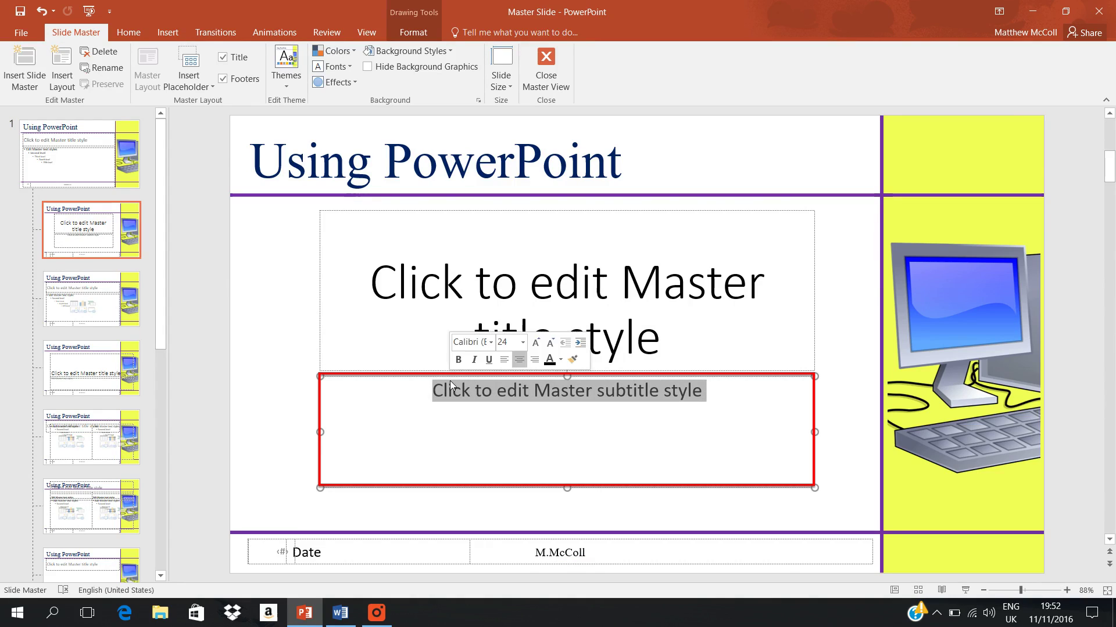
pyautogui.click(93, 177)
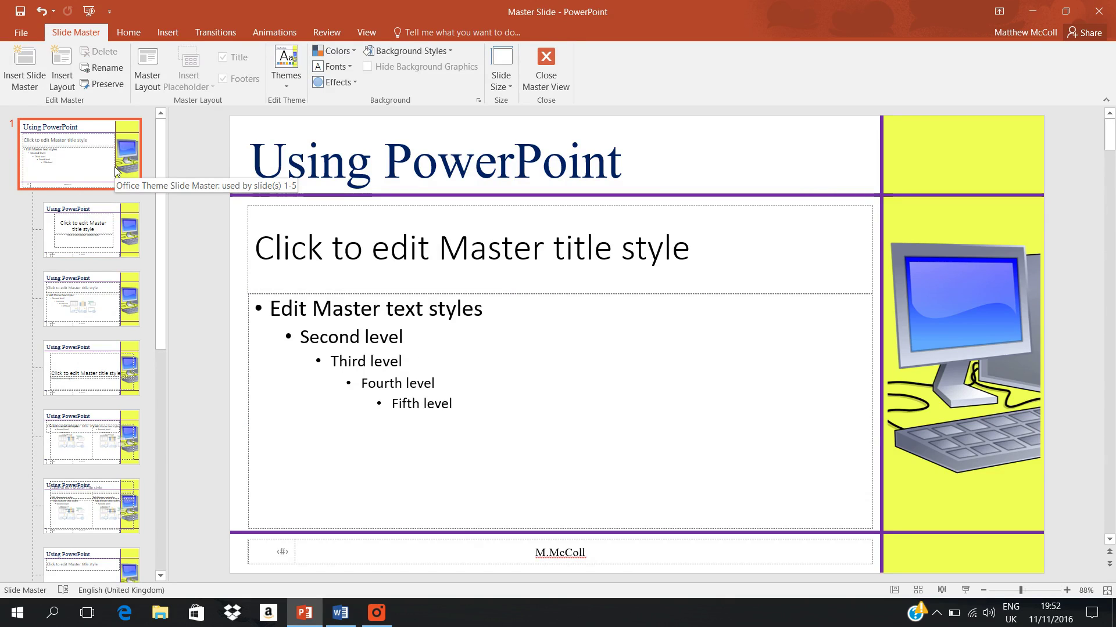
# Step: Select the master title words and check the 'Using PowerPoint' heading font, Times New Roman 60
pyautogui.click(417, 247)
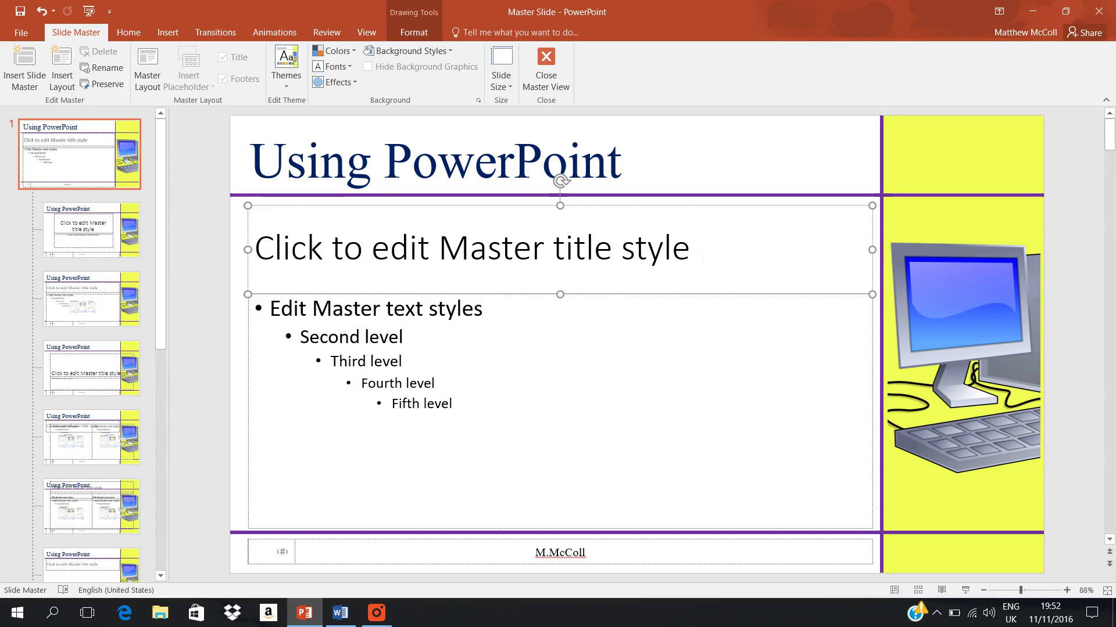
pyautogui.press('End')
pyautogui.hotkey('ctrl', 'shift', 'Left')
pyautogui.hotkey('ctrl', 'shift', 'Left')
pyautogui.hotkey('ctrl', 'shift', 'Left')
pyautogui.hotkey('ctrl', 'shift', 'Left')
pyautogui.hotkey('ctrl', 'shift', 'Left')
pyautogui.hotkey('ctrl', 'shift', 'Left')
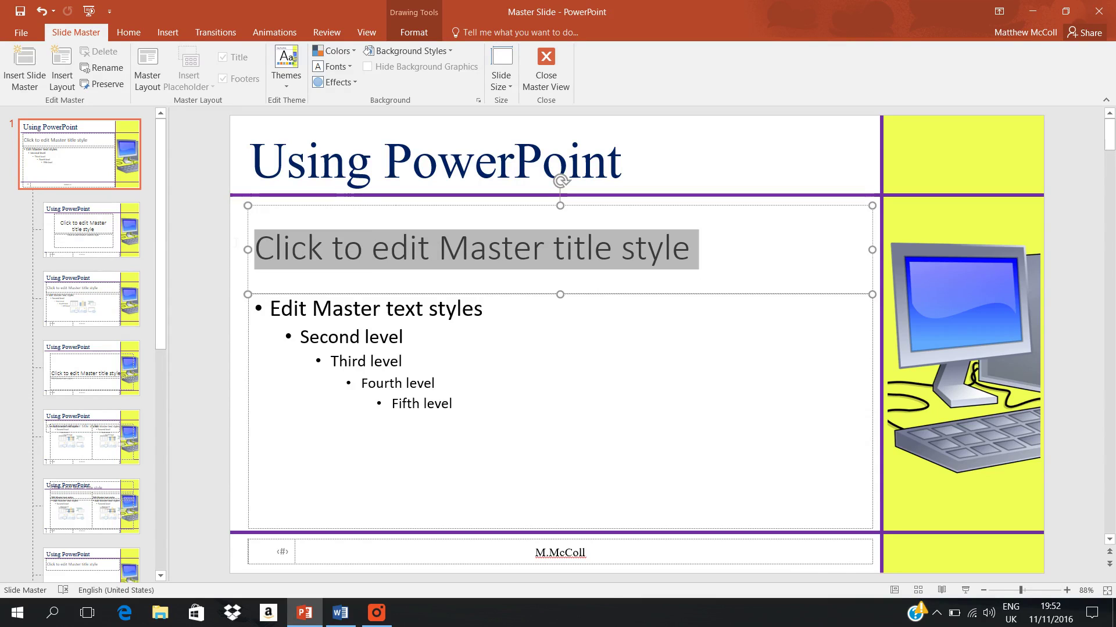
pyautogui.click(133, 33)
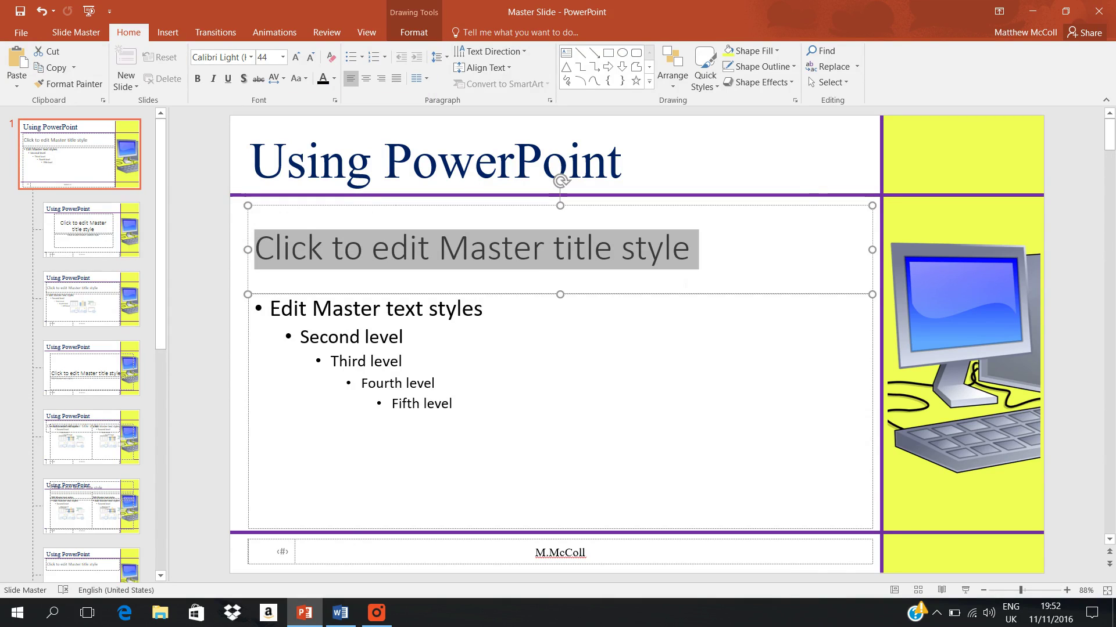
pyautogui.click(812, 196)
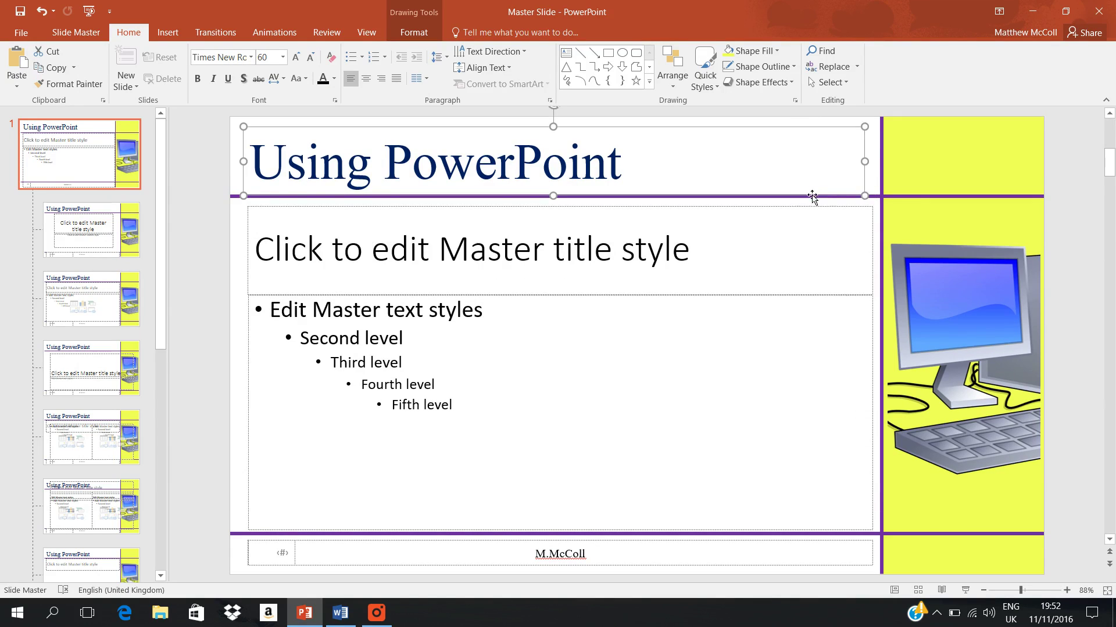
pyautogui.click(879, 197)
pyautogui.click(340, 613)
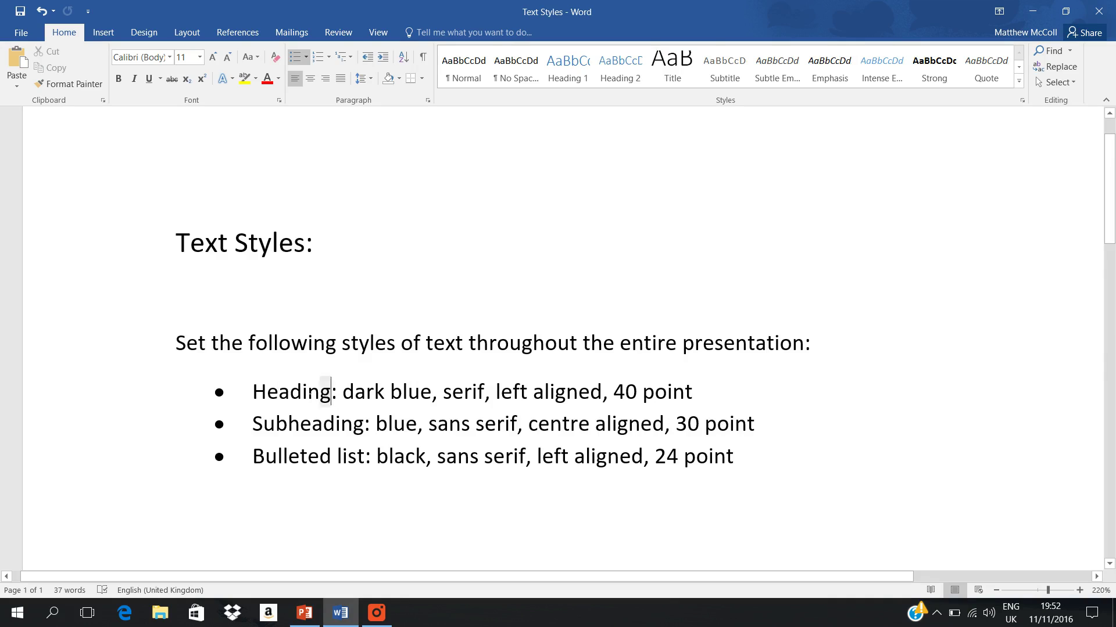
# Step: Compare the 'Heading' requirement in Word with the master title text
pyautogui.doubleClick(326, 392)
pyautogui.click(299, 612)
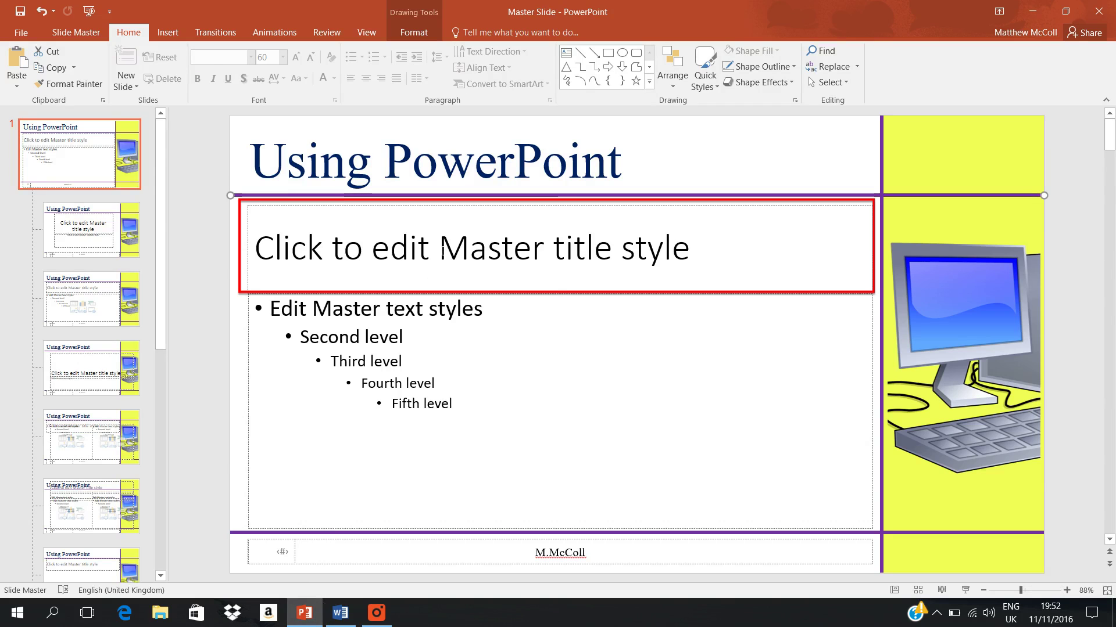
pyautogui.tripleClick(443, 251)
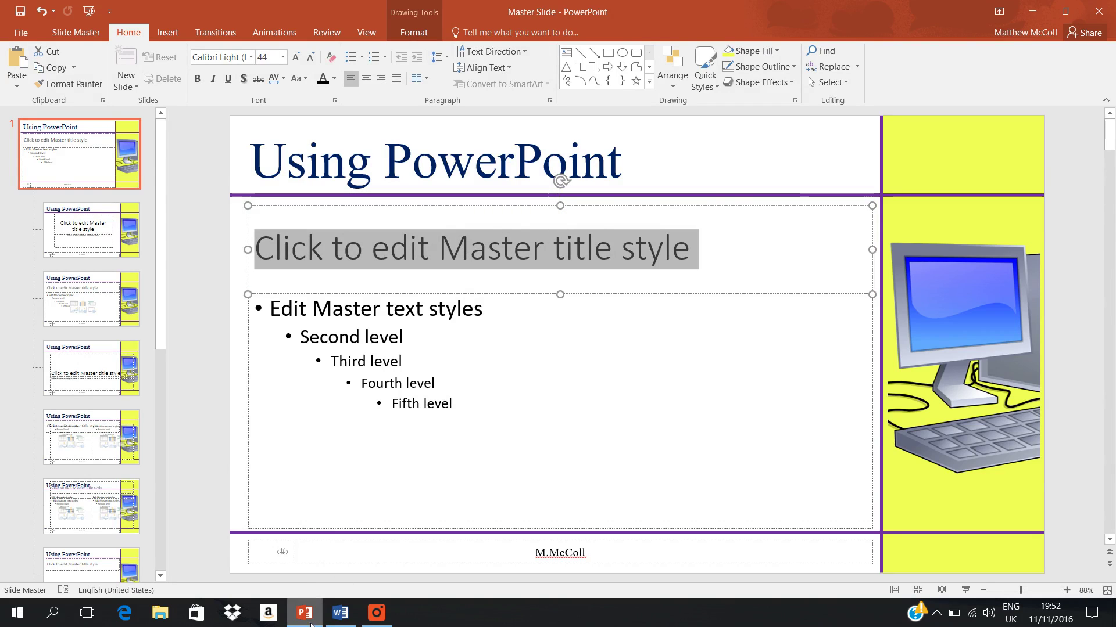
# Step: Compare the 'Subheading' requirement with the Title Slide layout's subtitle text
pyautogui.click(340, 613)
pyautogui.doubleClick(305, 427)
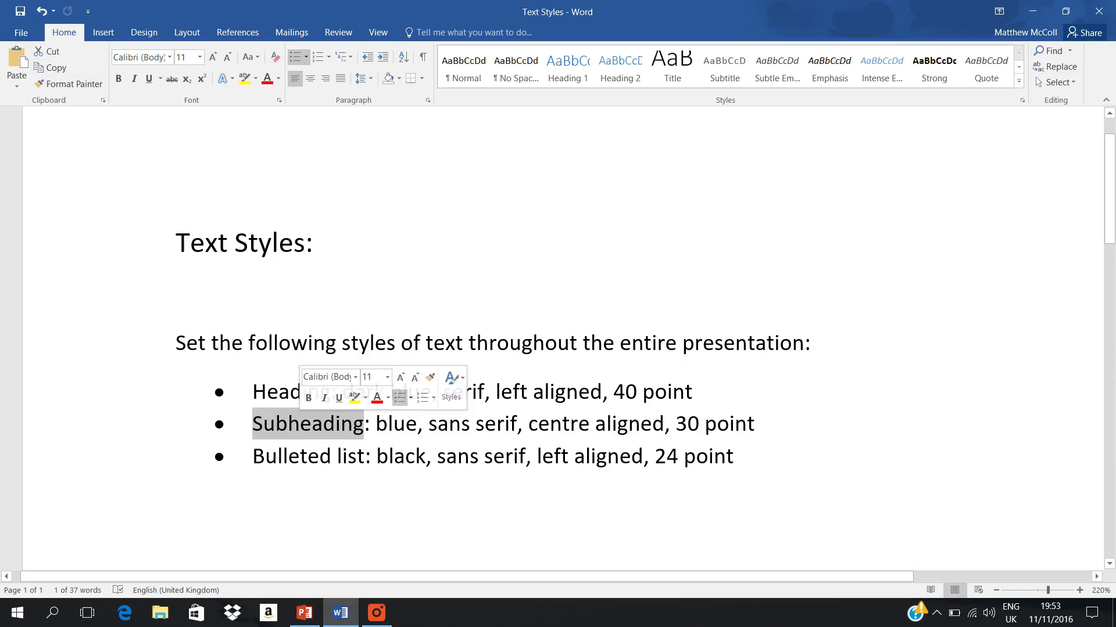
pyautogui.click(303, 613)
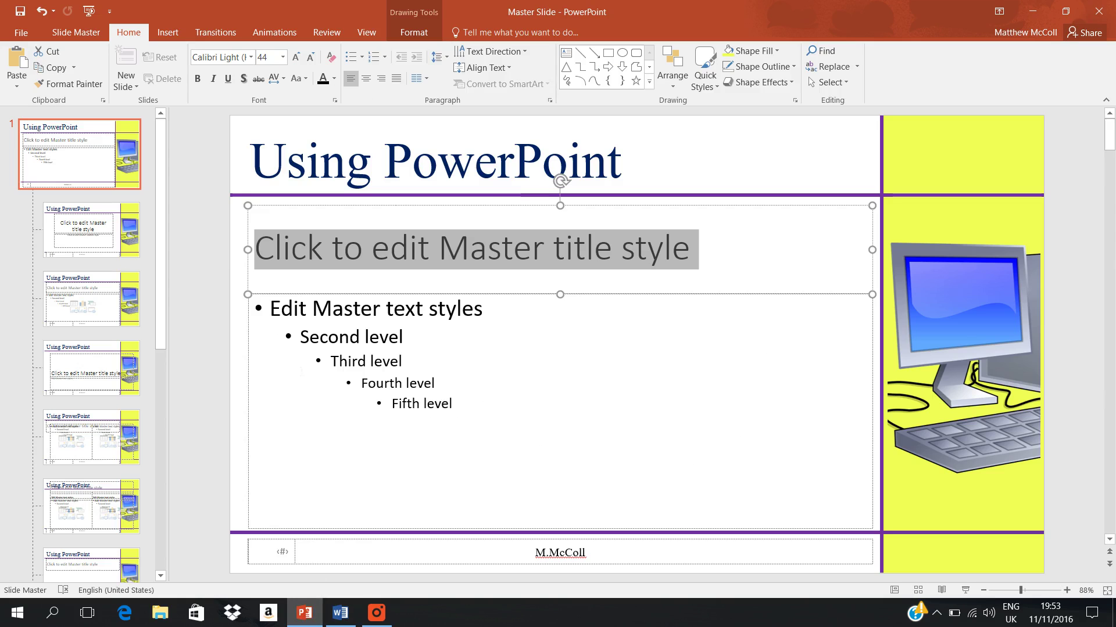
pyautogui.click(108, 240)
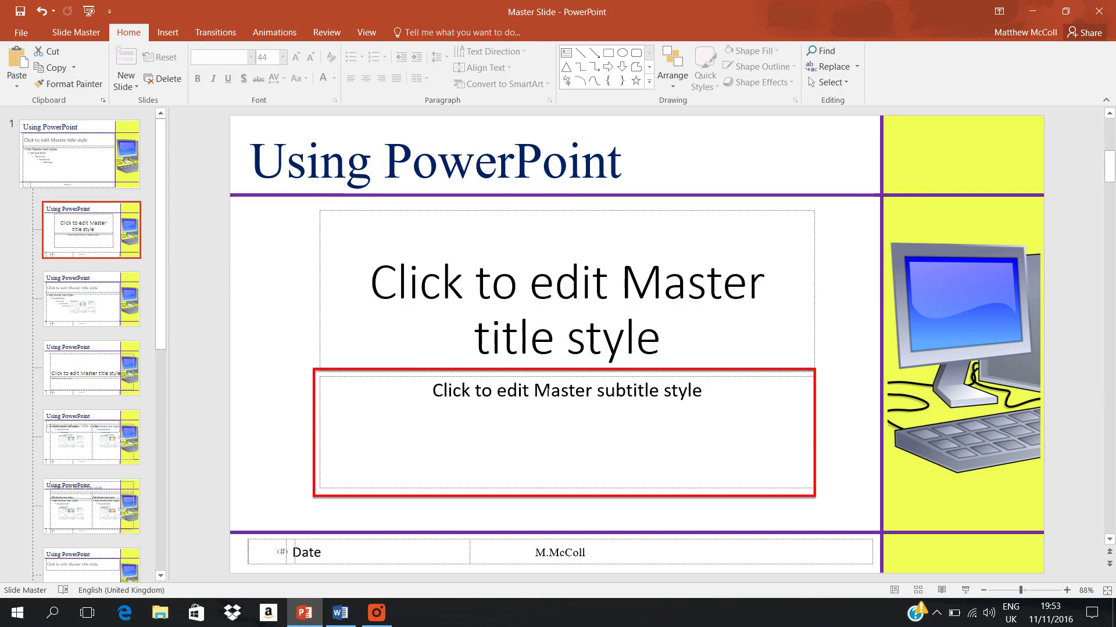
pyautogui.tripleClick(542, 390)
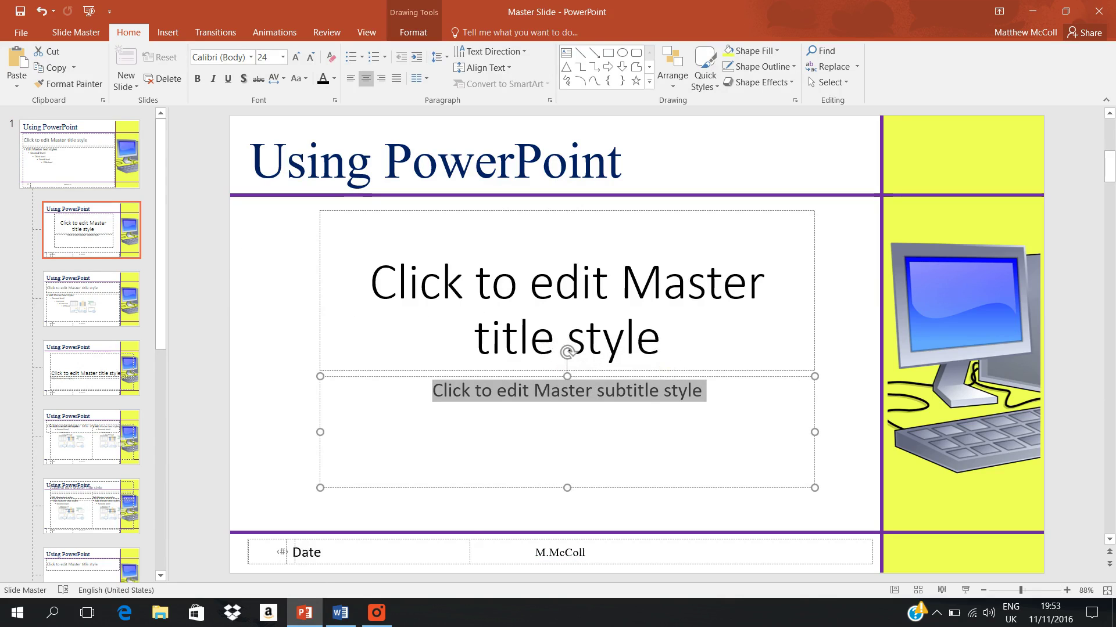
pyautogui.click(350, 620)
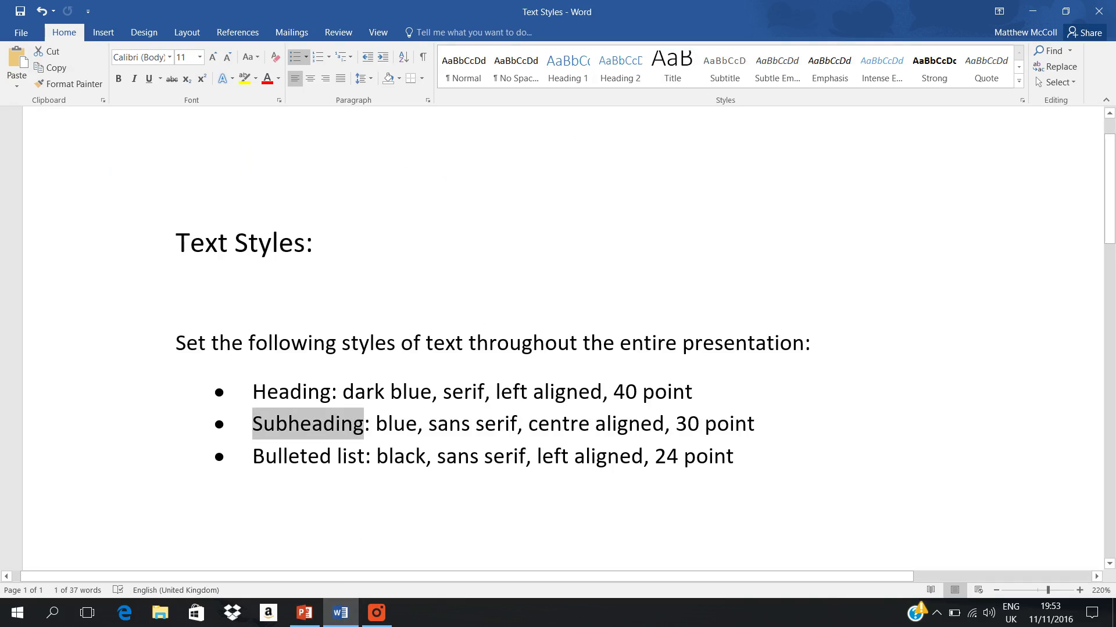
# Step: Undo the accidental red colour on the 'Bulleted list' line and select 'Bulleted list:'
pyautogui.tripleClick(291, 458)
pyautogui.click(392, 439)
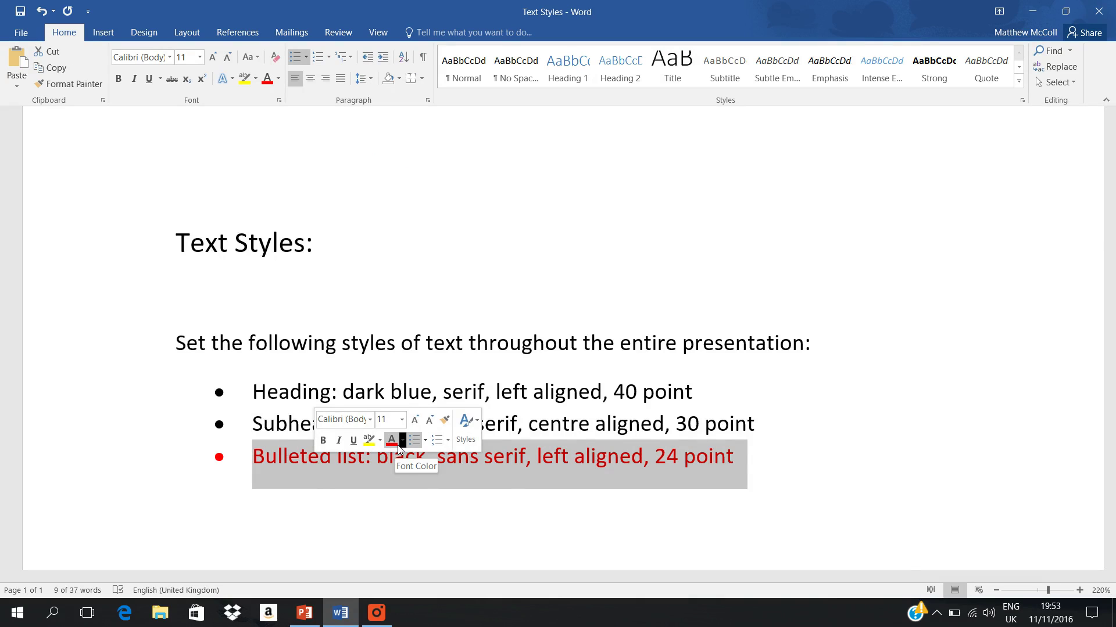
pyautogui.hotkey('ctrl', 'z')
pyautogui.click(395, 459)
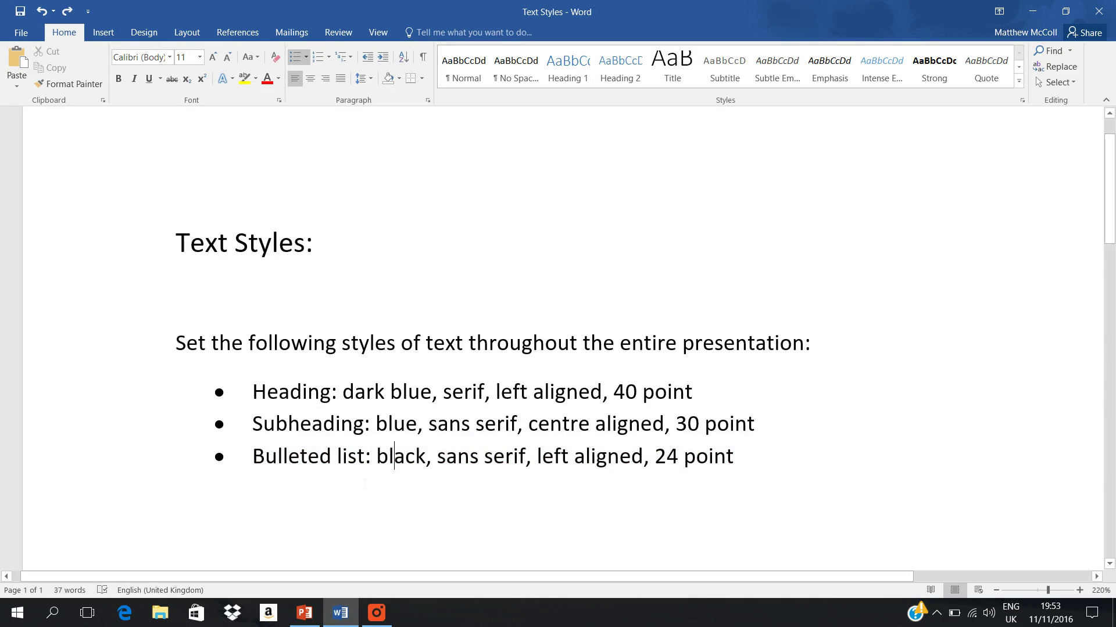
pyautogui.moveTo(254, 459); pyautogui.dragTo(375, 458)
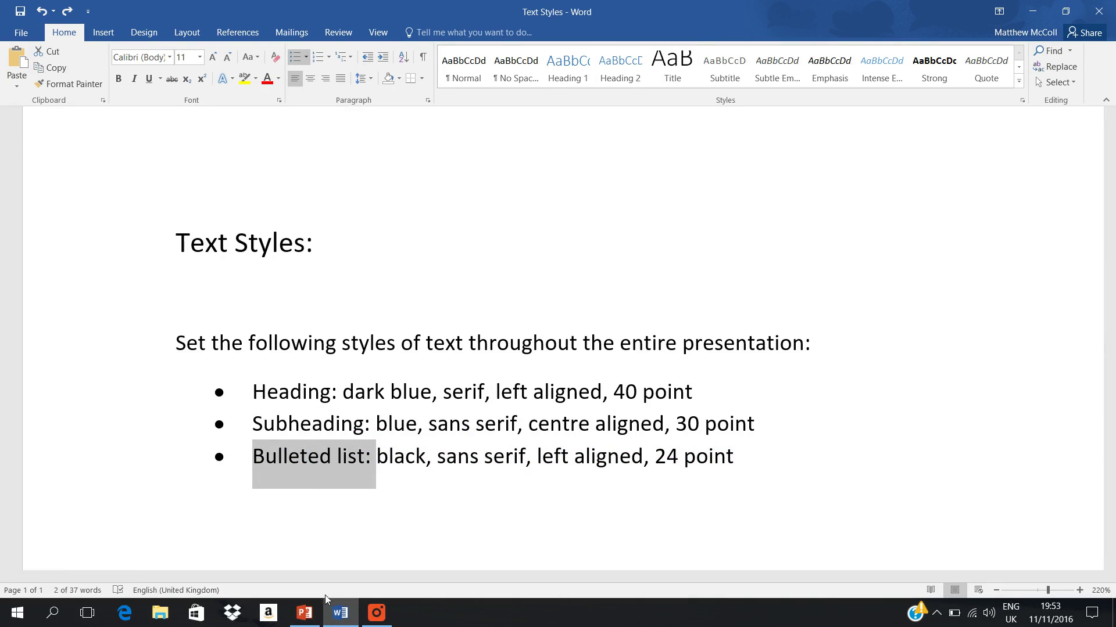
# Step: Show PowerPoint's main slide master, recheck the Heading line in Word, and return
pyautogui.click(304, 613)
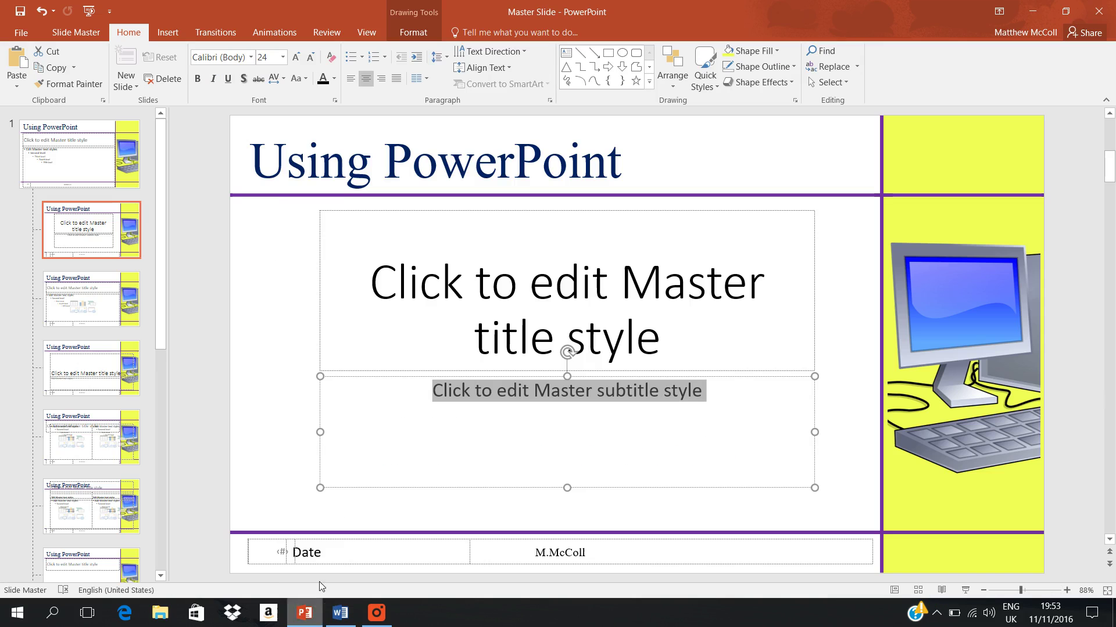
pyautogui.click(95, 160)
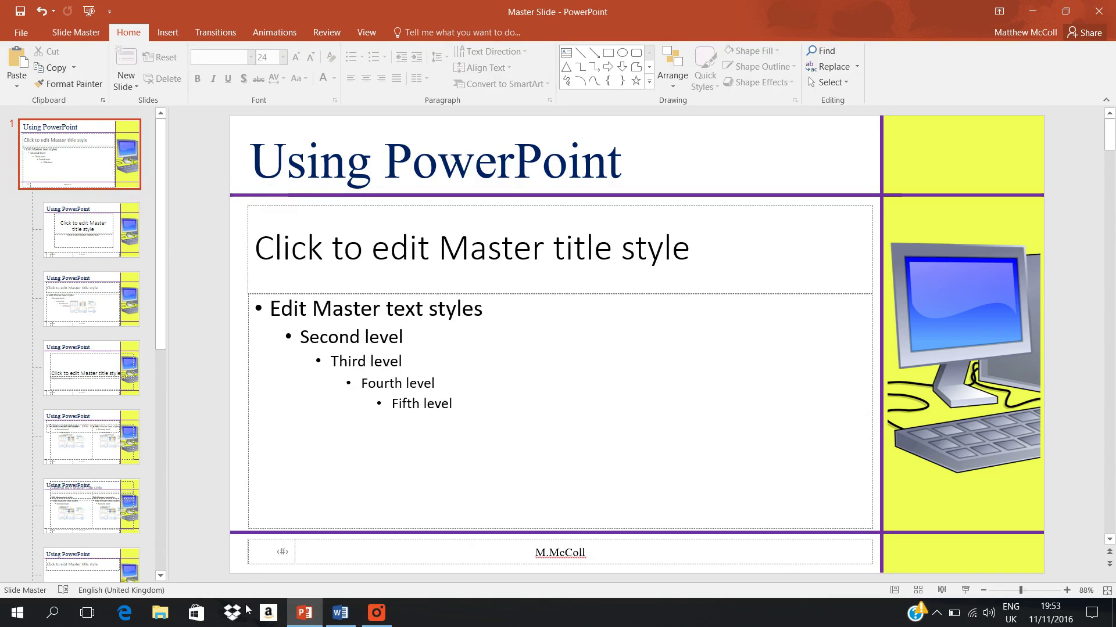
pyautogui.click(340, 613)
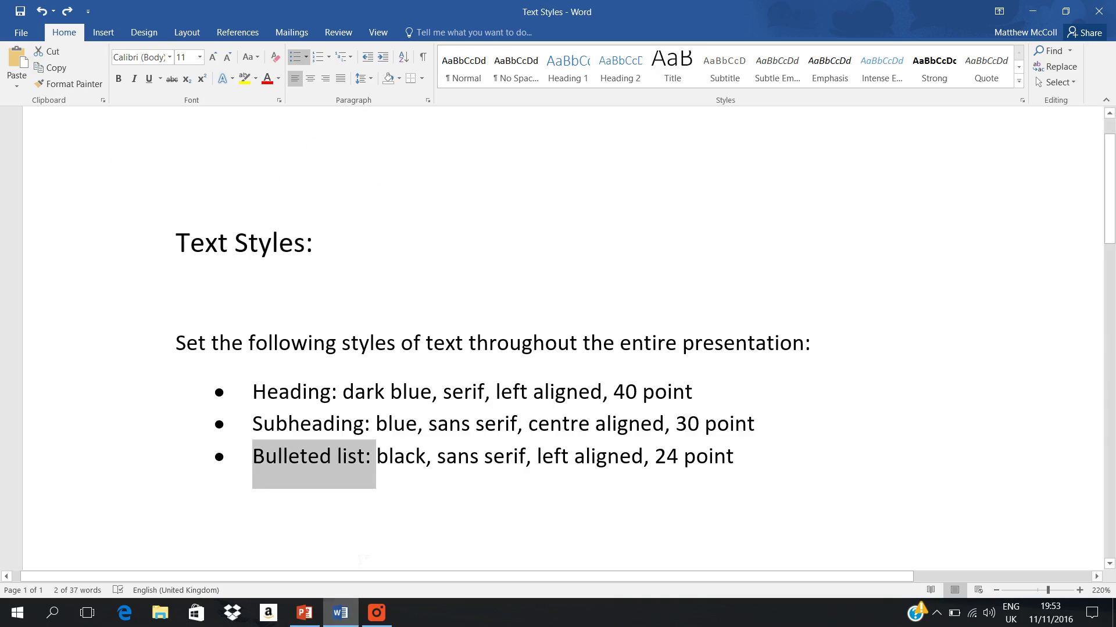
pyautogui.click(366, 392)
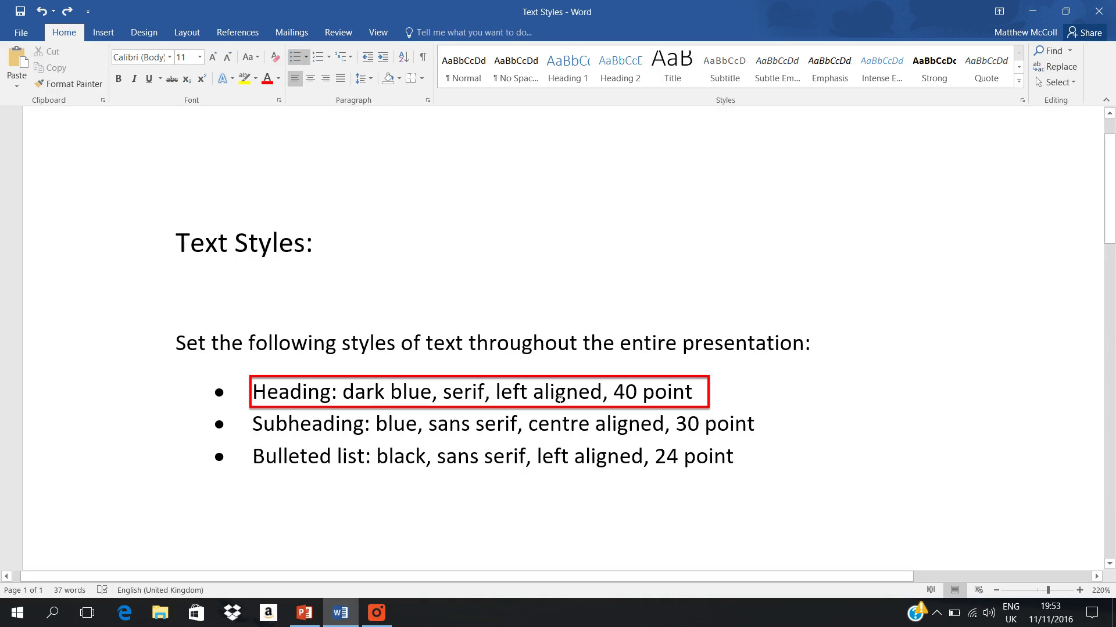
pyautogui.hotkey('alt', 'Tab')
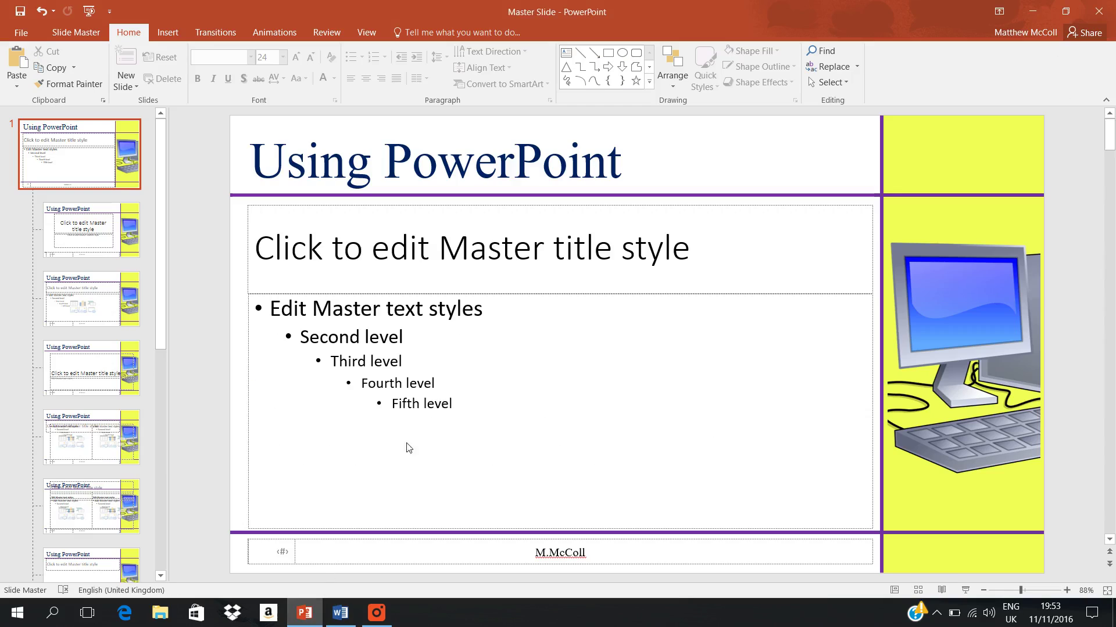
# Step: Colour the master title text dark blue
pyautogui.click(513, 250)
pyautogui.tripleClick(512, 252)
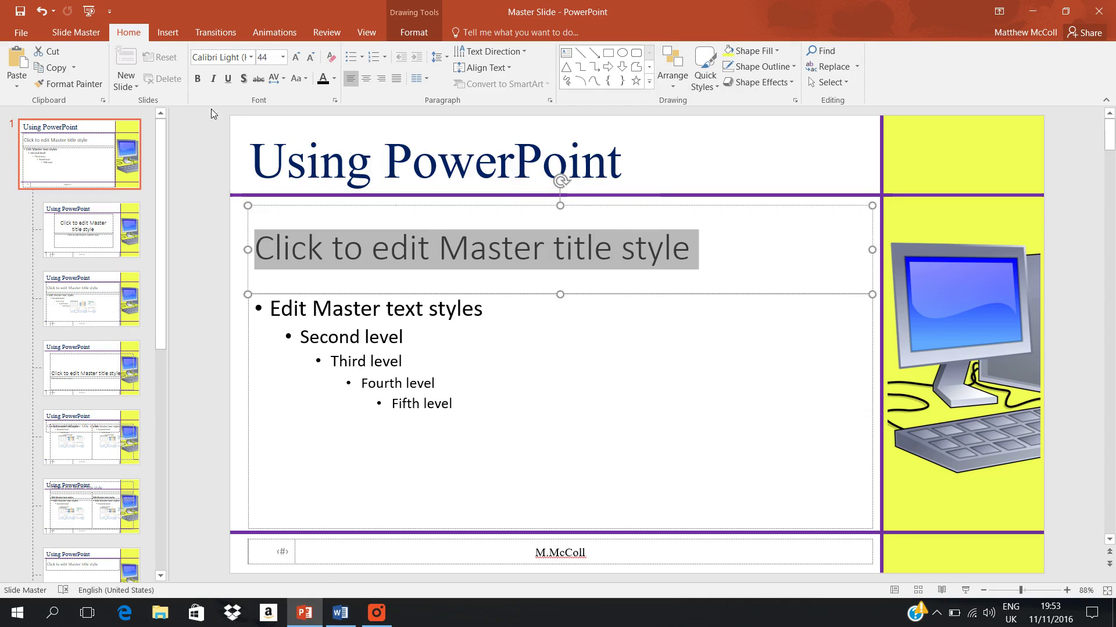
pyautogui.click(335, 79)
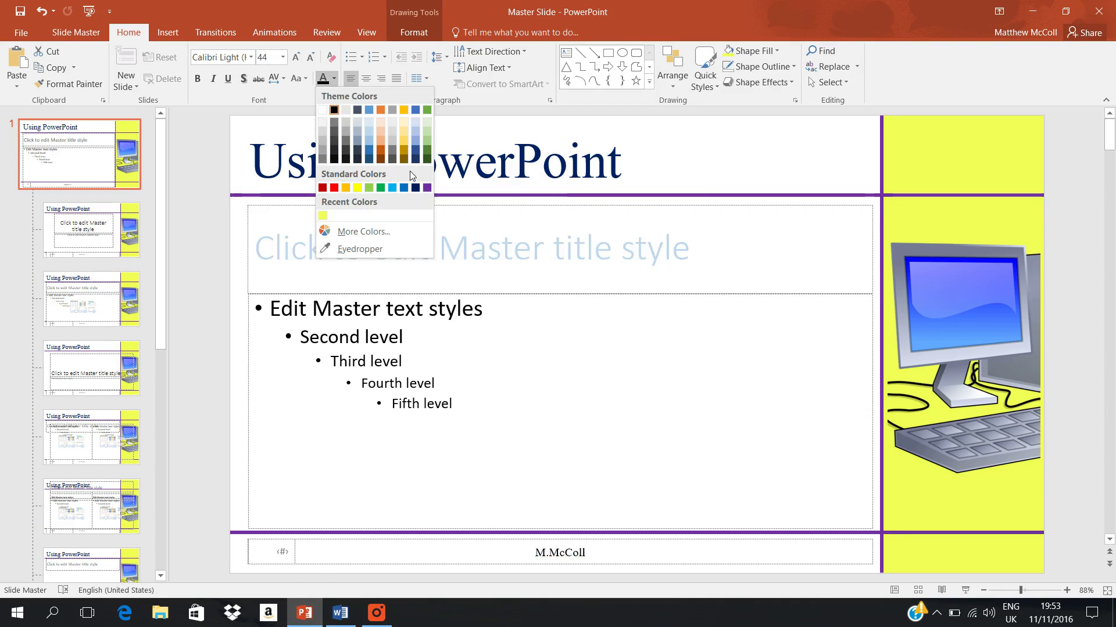
pyautogui.click(415, 188)
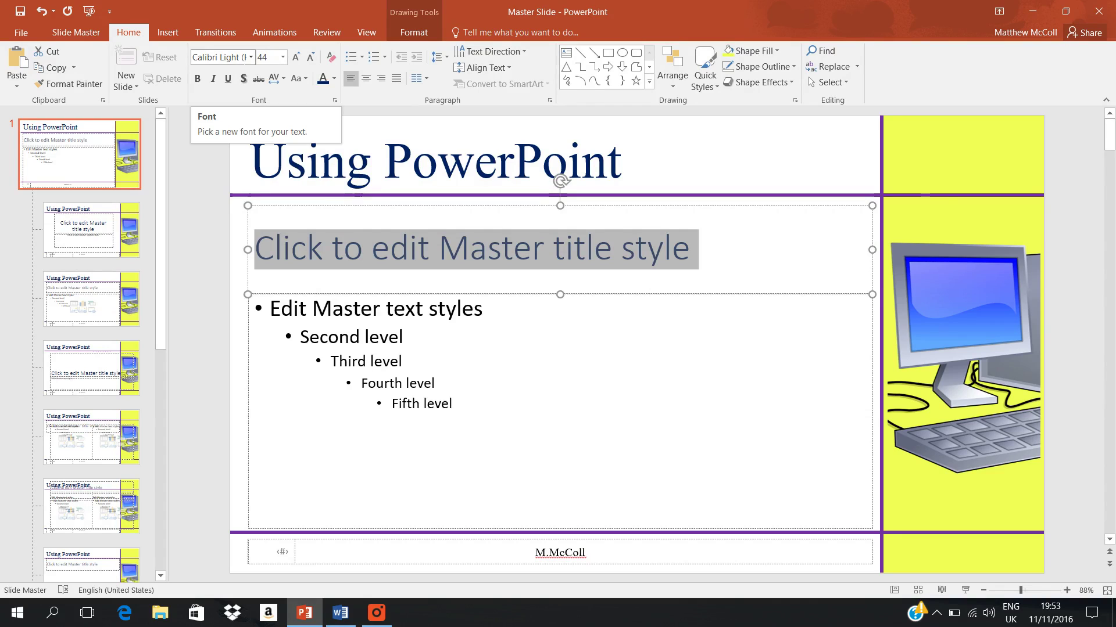
pyautogui.hotkey('alt', 'Tab')
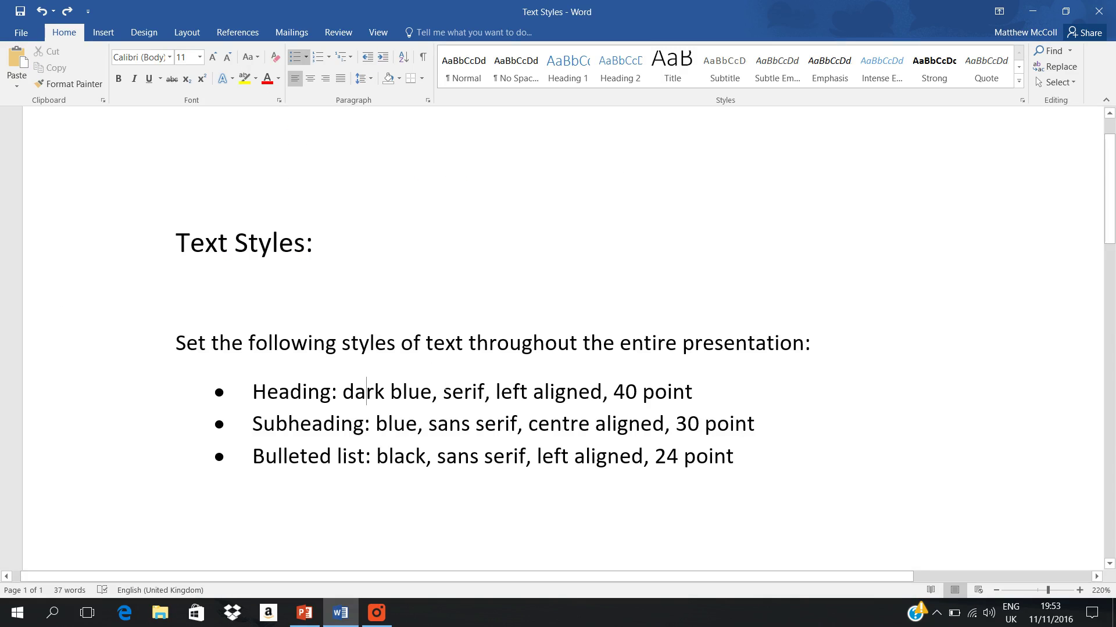
pyautogui.hotkey('alt', 'Tab')
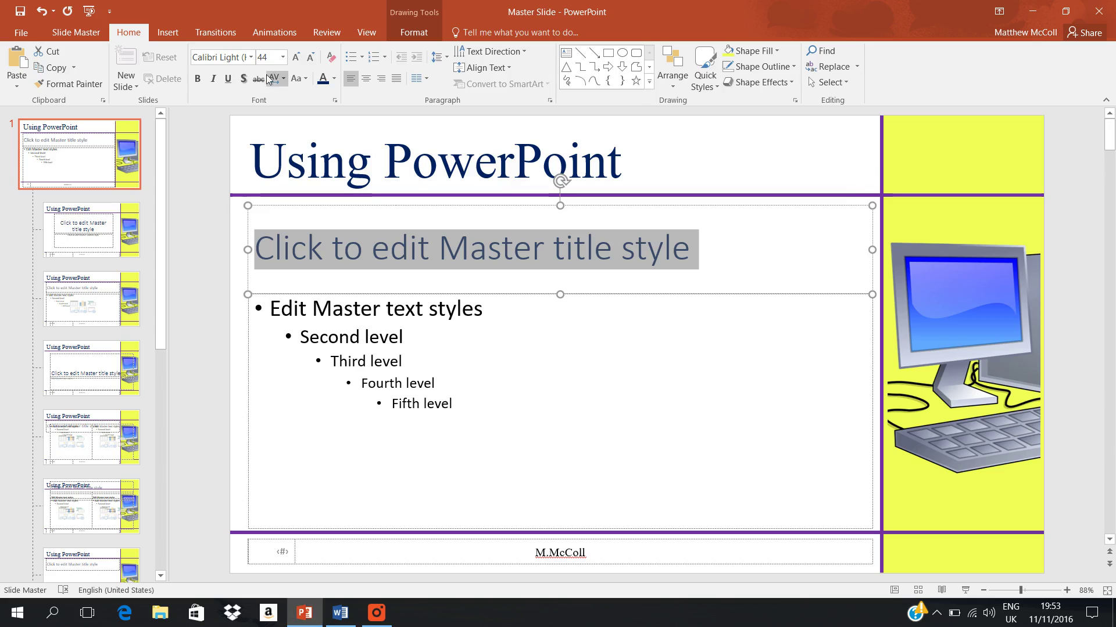
# Step: Set the master title font to Times New Roman at 40 pt
pyautogui.click(233, 58)
pyautogui.write('Times New R')
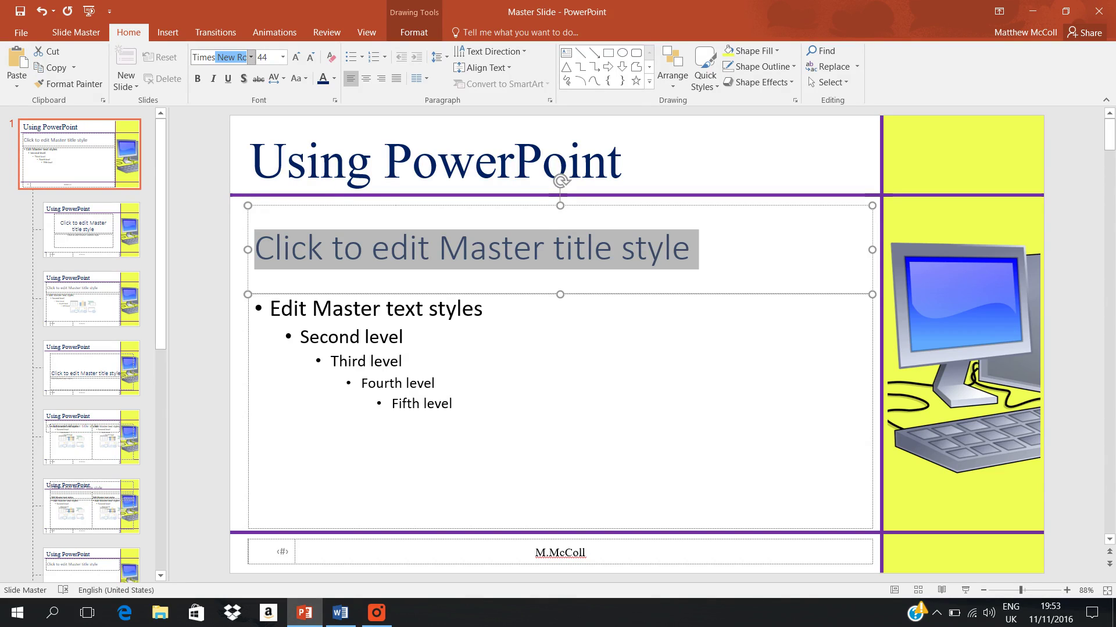
pyautogui.press('Return')
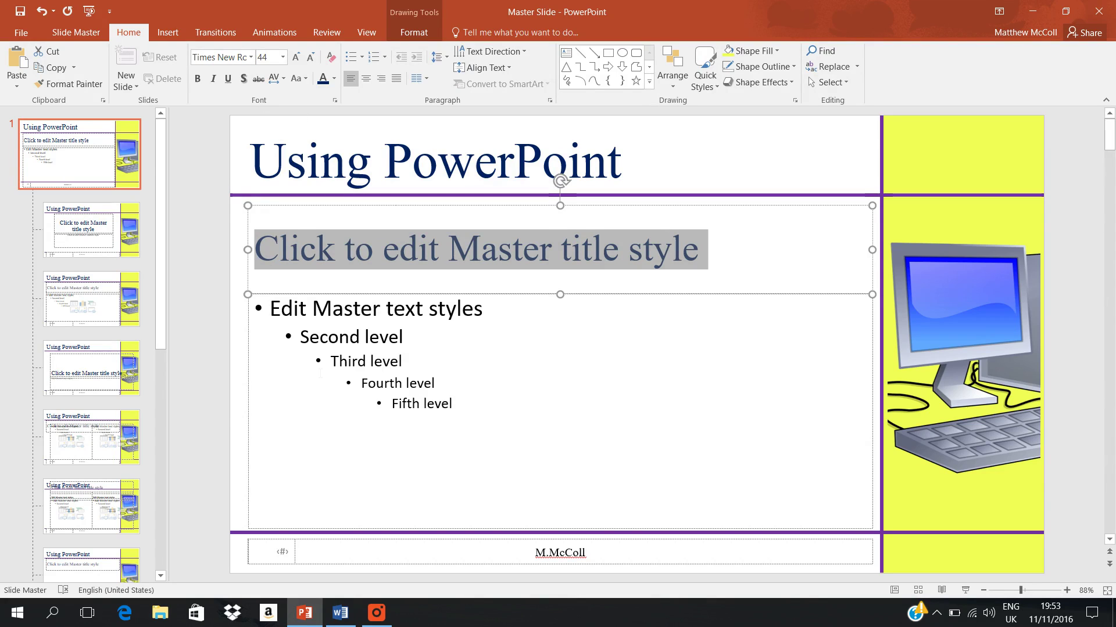
pyautogui.hotkey('alt', 'Tab')
pyautogui.hotkey('alt', 'Tab')
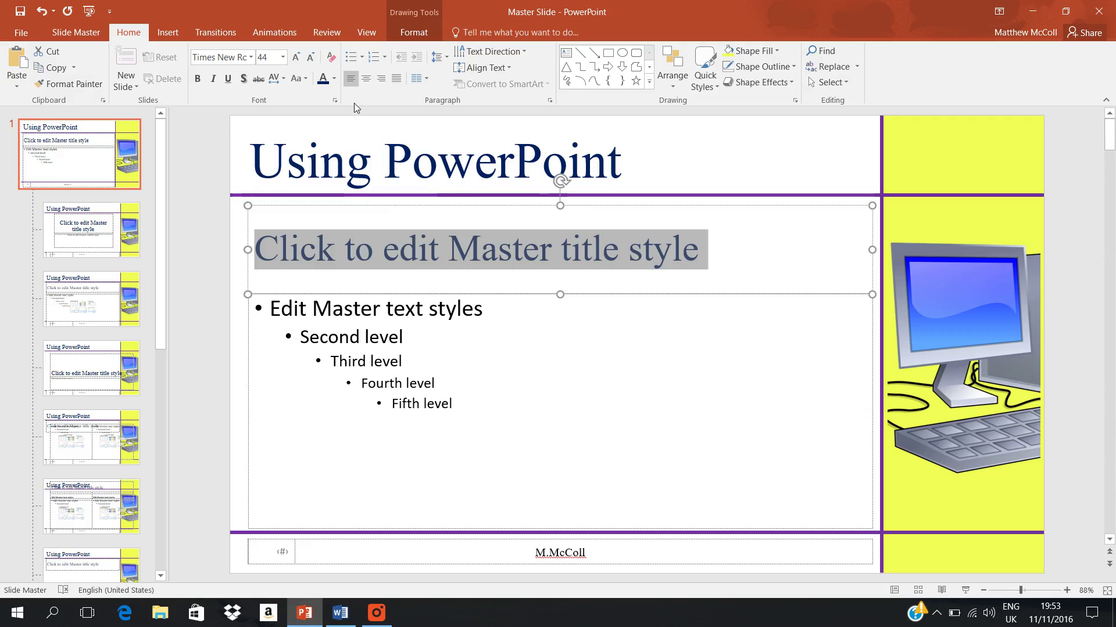
pyautogui.click(267, 57)
pyautogui.write('40')
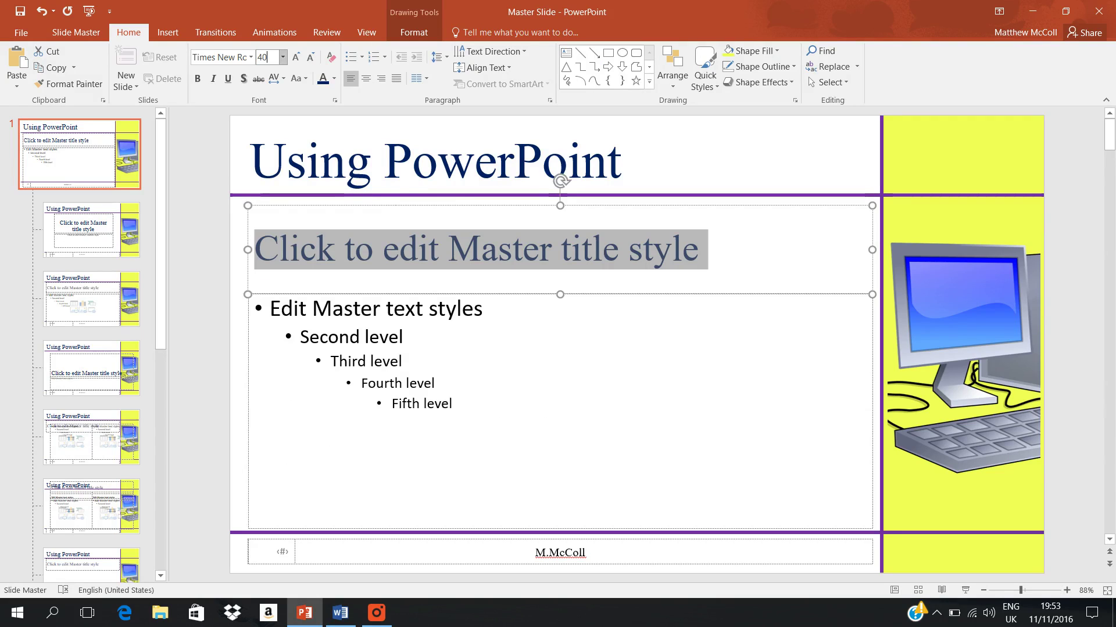
pyautogui.press('Return')
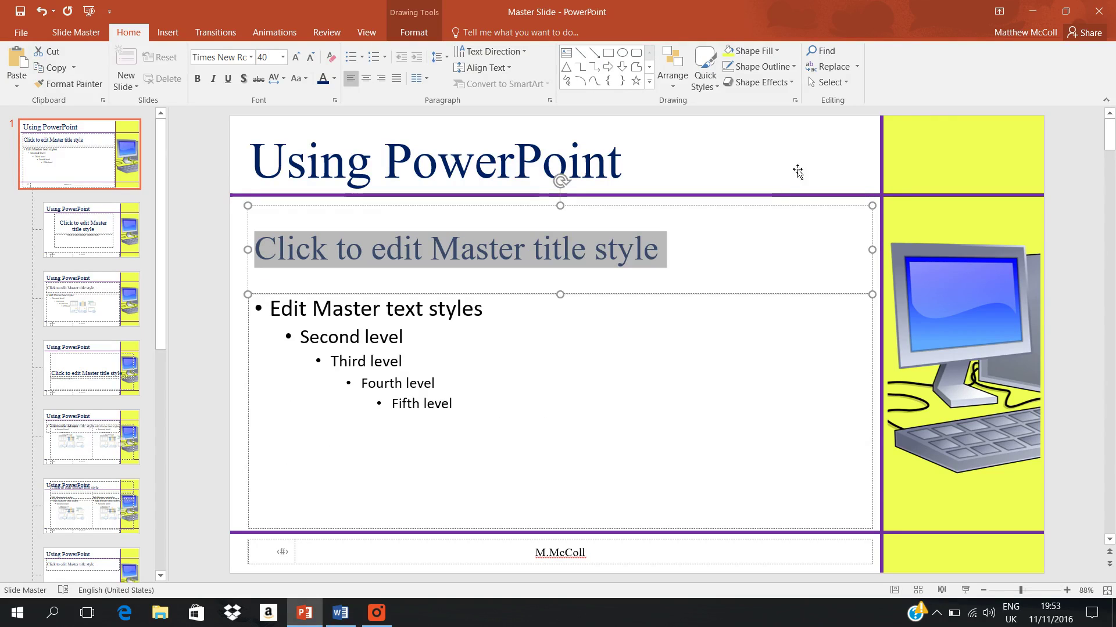
pyautogui.click(1068, 242)
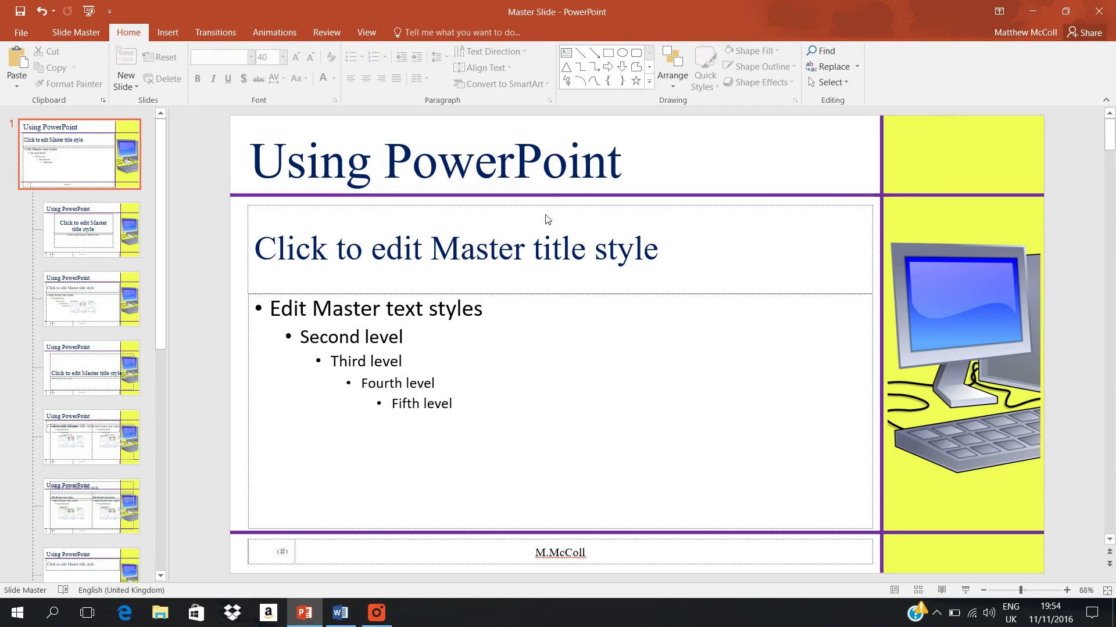
# Step: Select the Title Slide layout's subtitle text, checking the heading and subheading requirements in Word
pyautogui.click(340, 613)
pyautogui.moveTo(271, 391); pyautogui.dragTo(705, 393)
pyautogui.hotkey('alt', 'Tab')
pyautogui.click(111, 238)
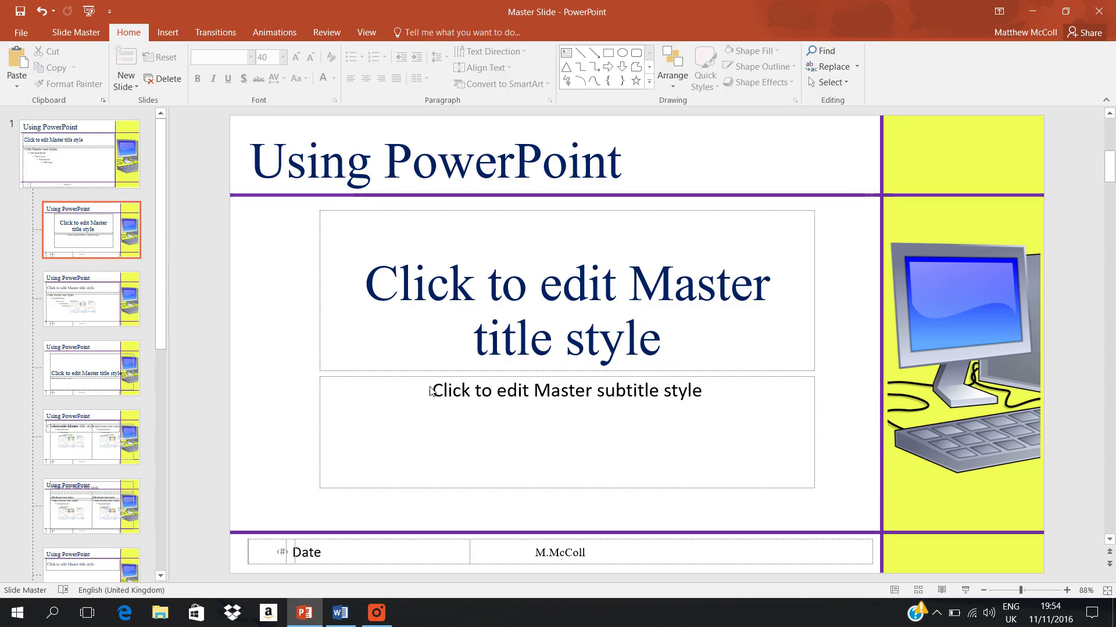
pyautogui.tripleClick(453, 390)
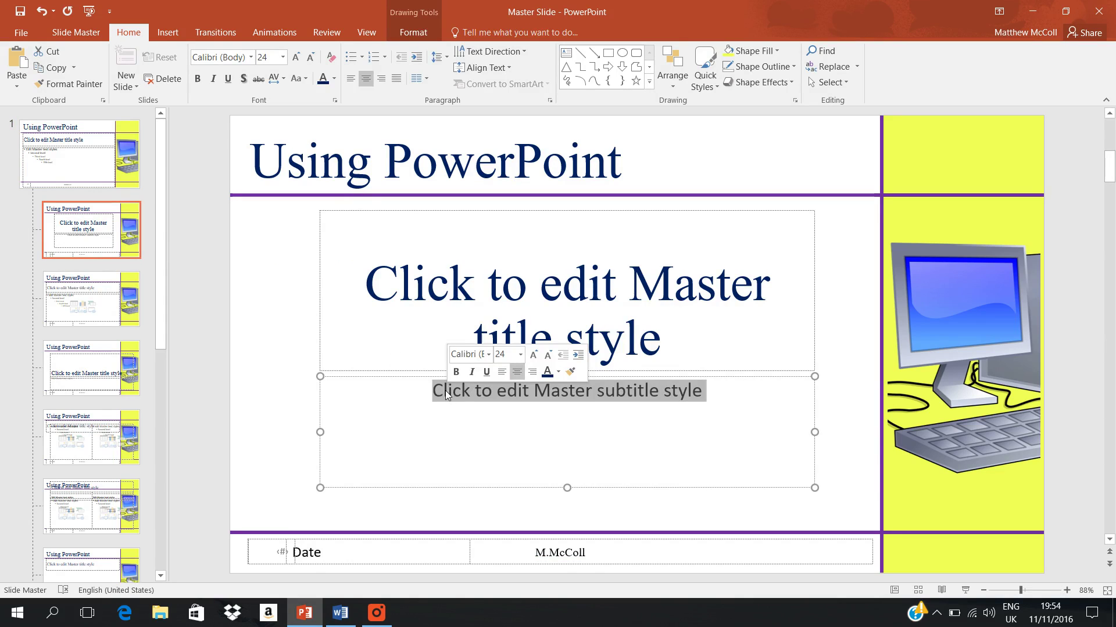
pyautogui.hotkey('alt', 'Tab')
pyautogui.click(288, 424)
pyautogui.moveTo(376, 424); pyautogui.dragTo(732, 436)
pyautogui.hotkey('alt', 'Tab')
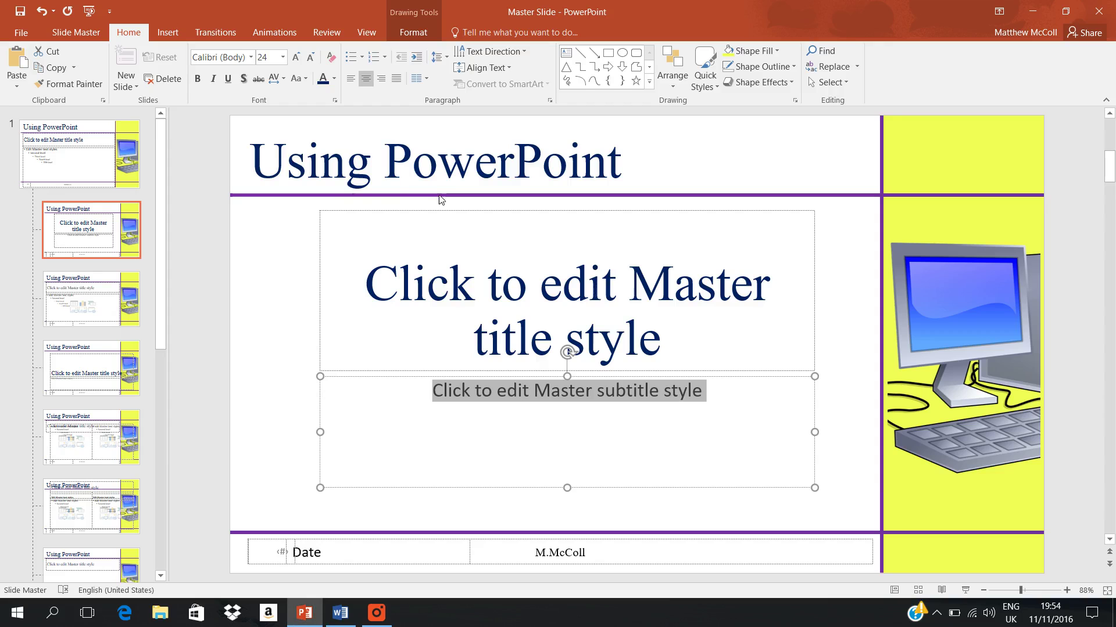
# Step: Give the subtitle dark blue colour, Arial font and 30 pt size, then reopen the main master
pyautogui.click(334, 79)
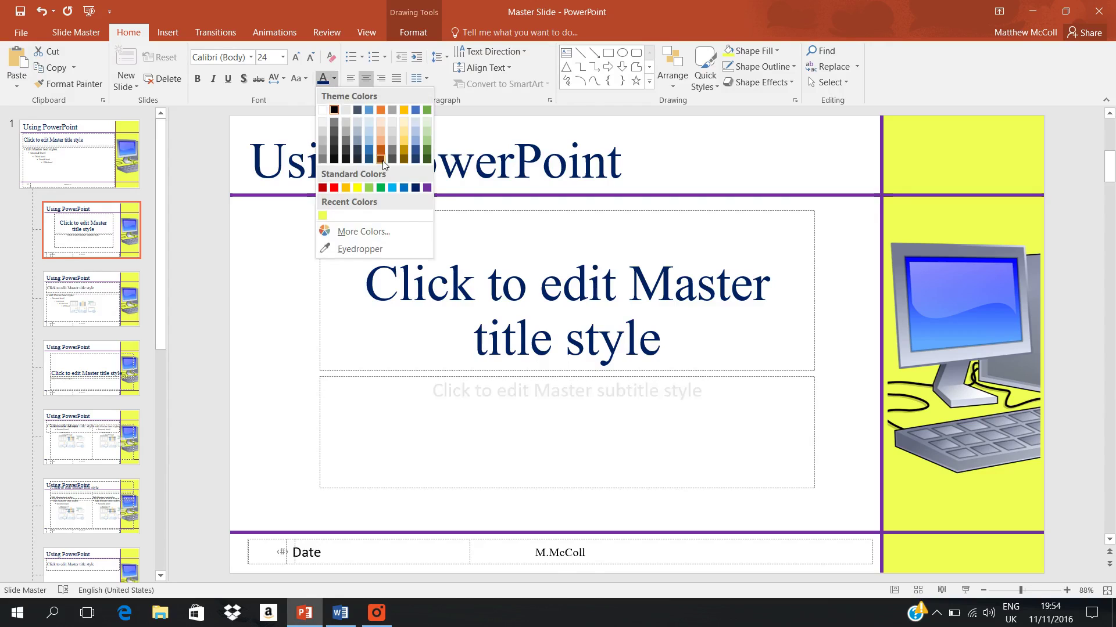
pyautogui.click(415, 188)
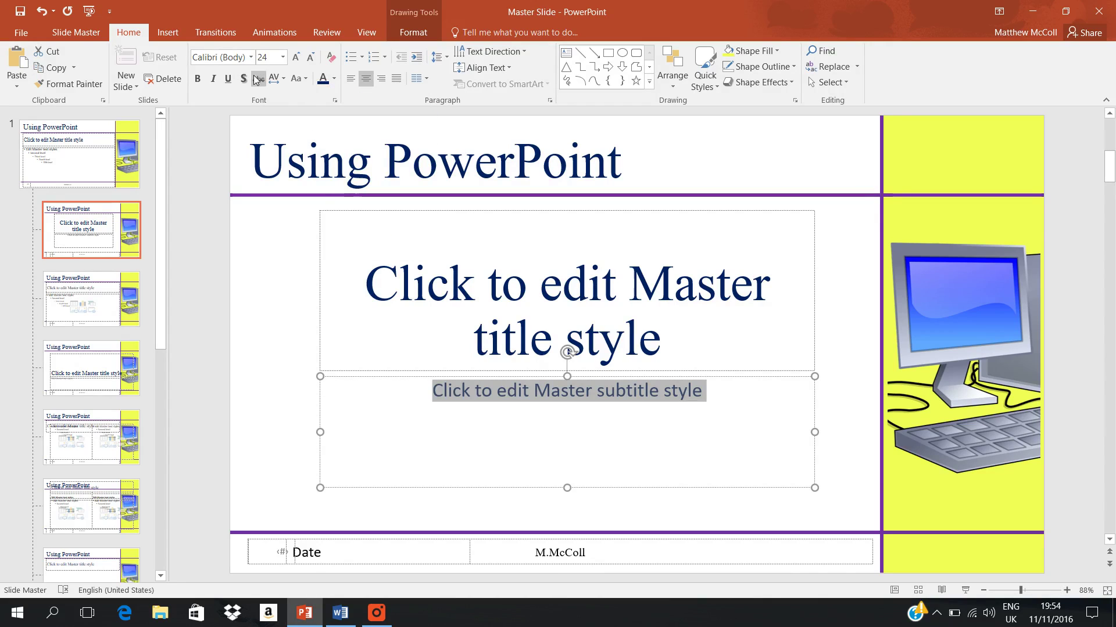
pyautogui.click(234, 58)
pyautogui.write('Ar')
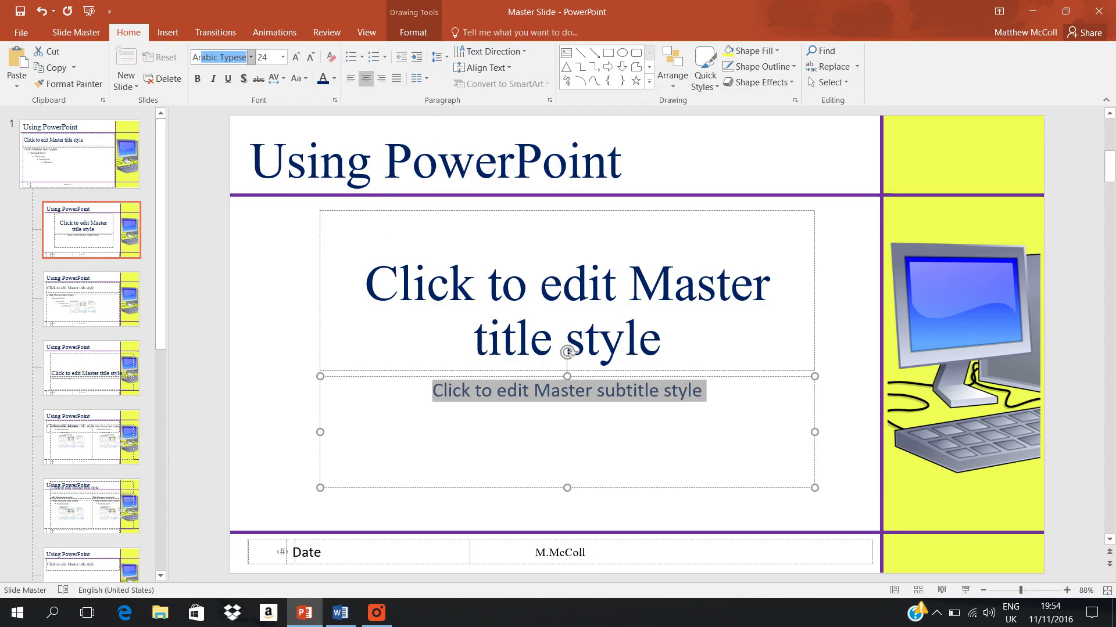
pyautogui.write('ial')
pyautogui.press('Return')
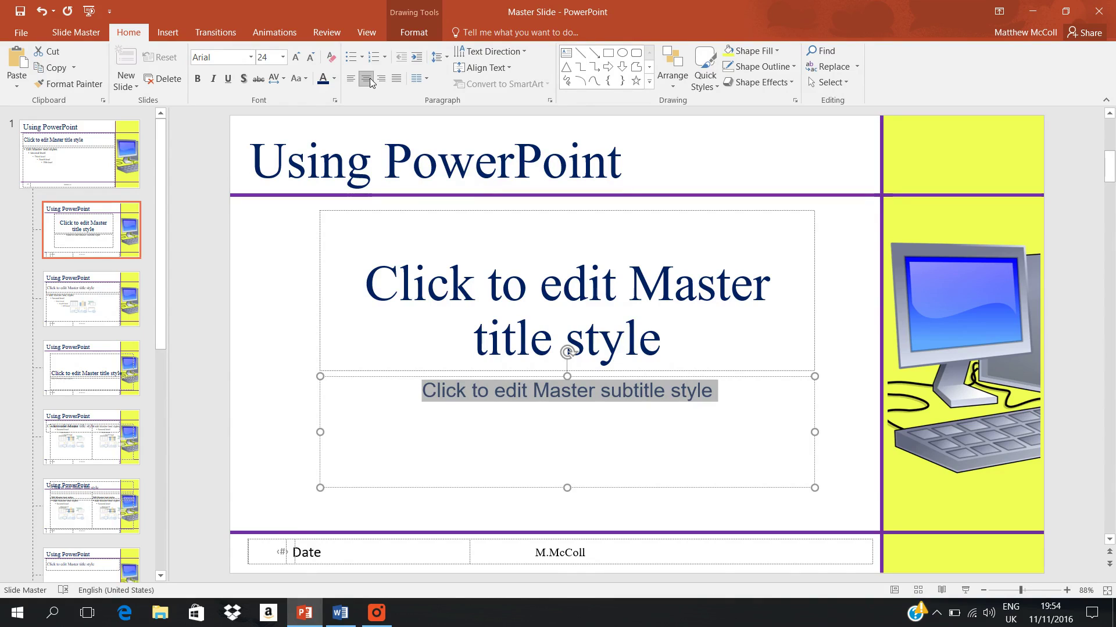
pyautogui.click(280, 58)
pyautogui.write('30')
pyautogui.press('Return')
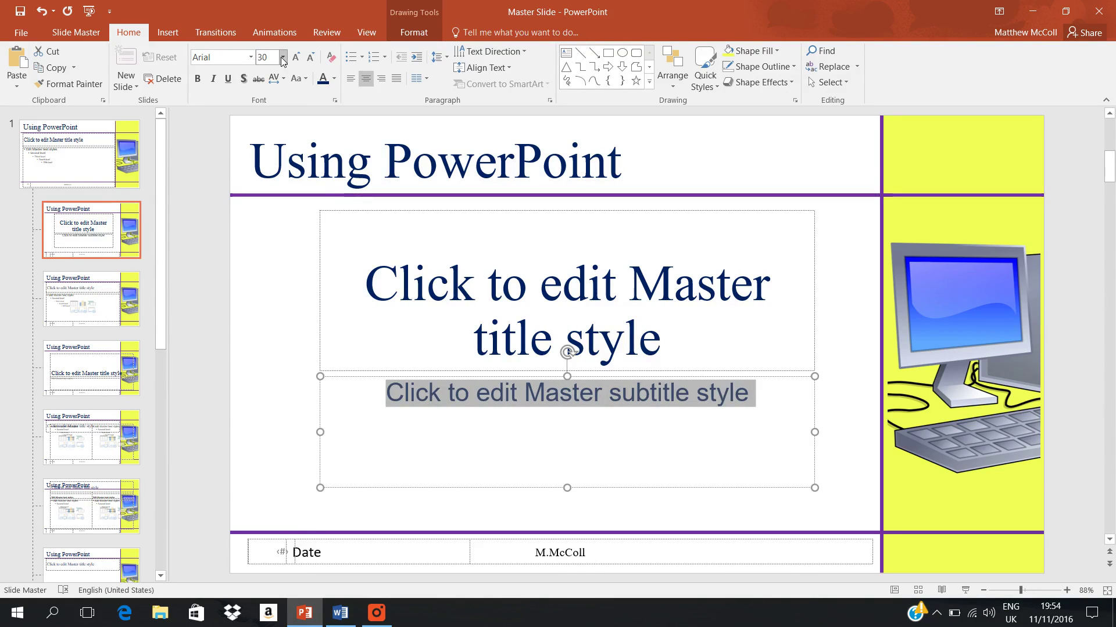
pyautogui.click(269, 271)
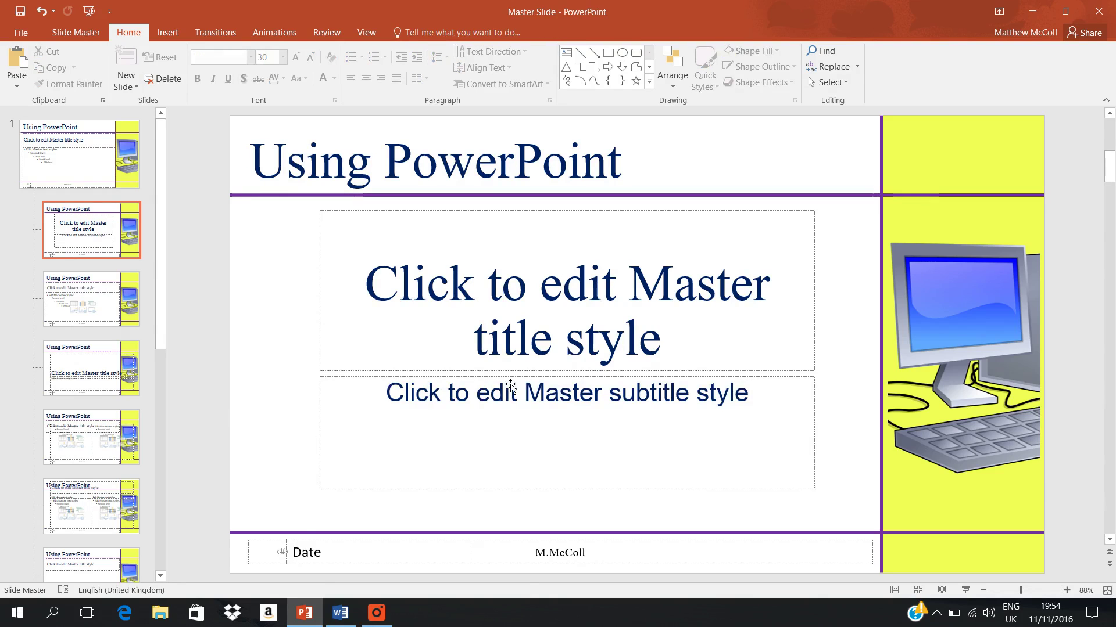
pyautogui.hotkey('alt', 'Tab')
pyautogui.hotkey('alt', 'Tab')
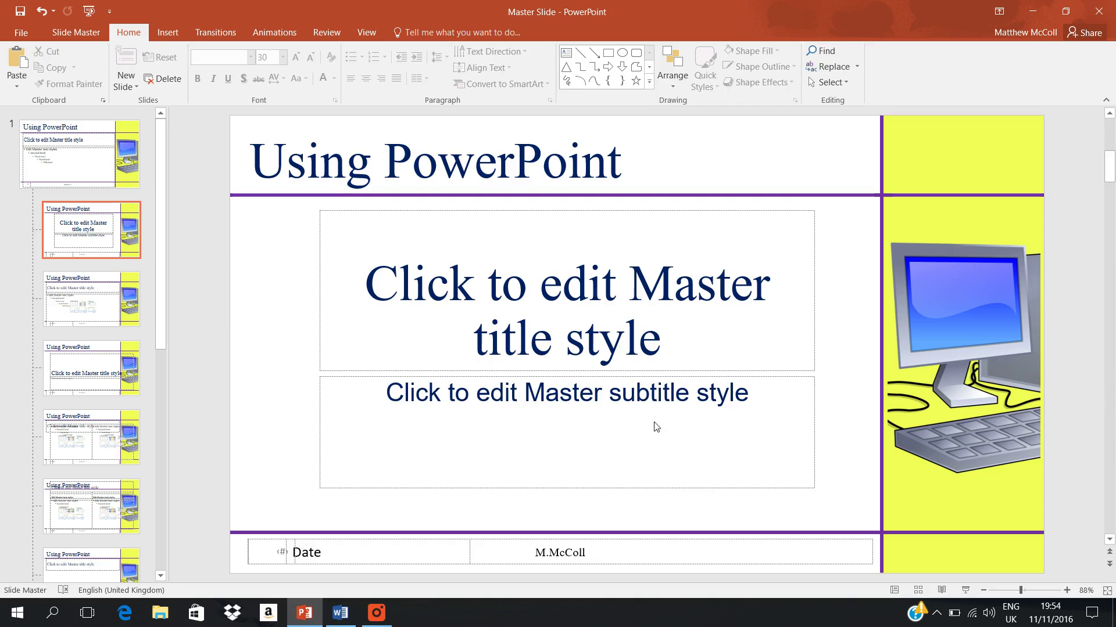
pyautogui.click(77, 147)
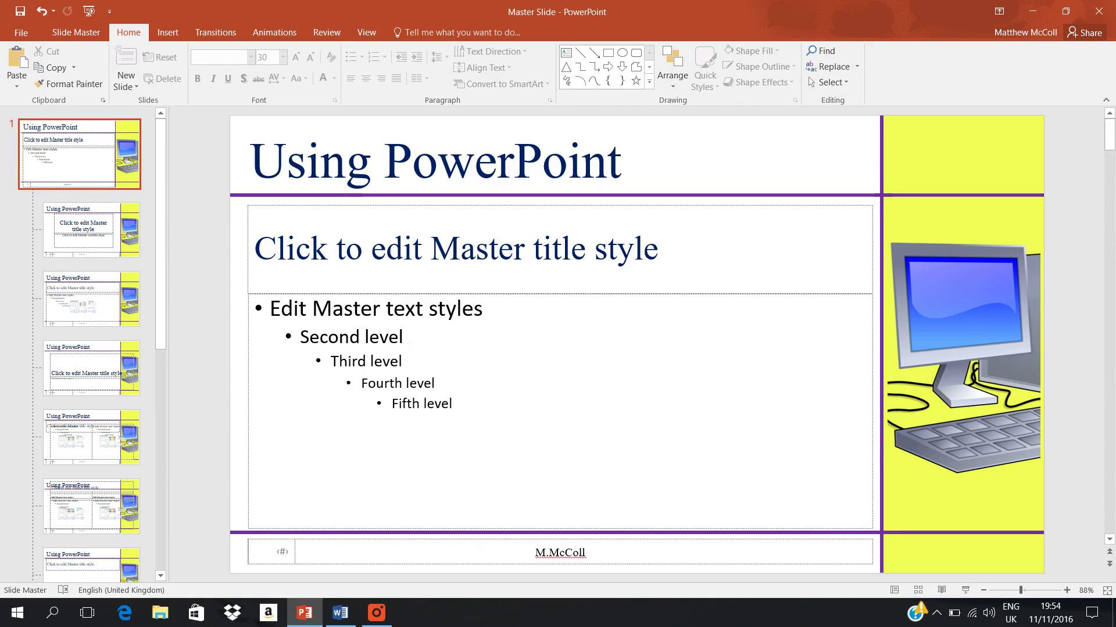
# Step: Highlight the bulleted-list requirement in Word and select the master's first-level bullet text
pyautogui.hotkey('alt', 'Tab')
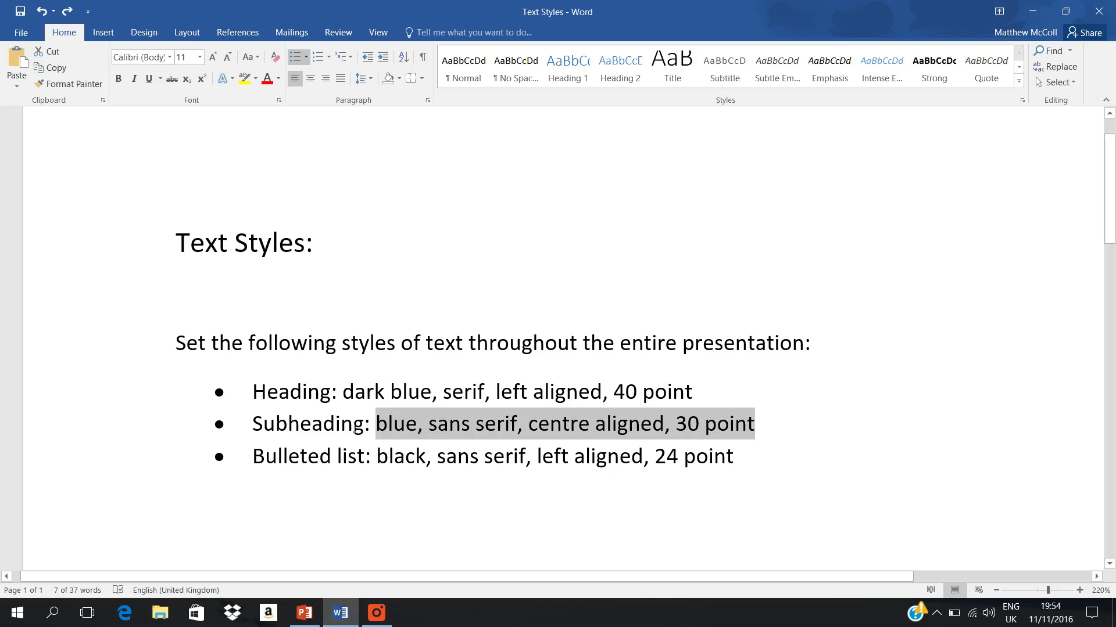
pyautogui.click(347, 456)
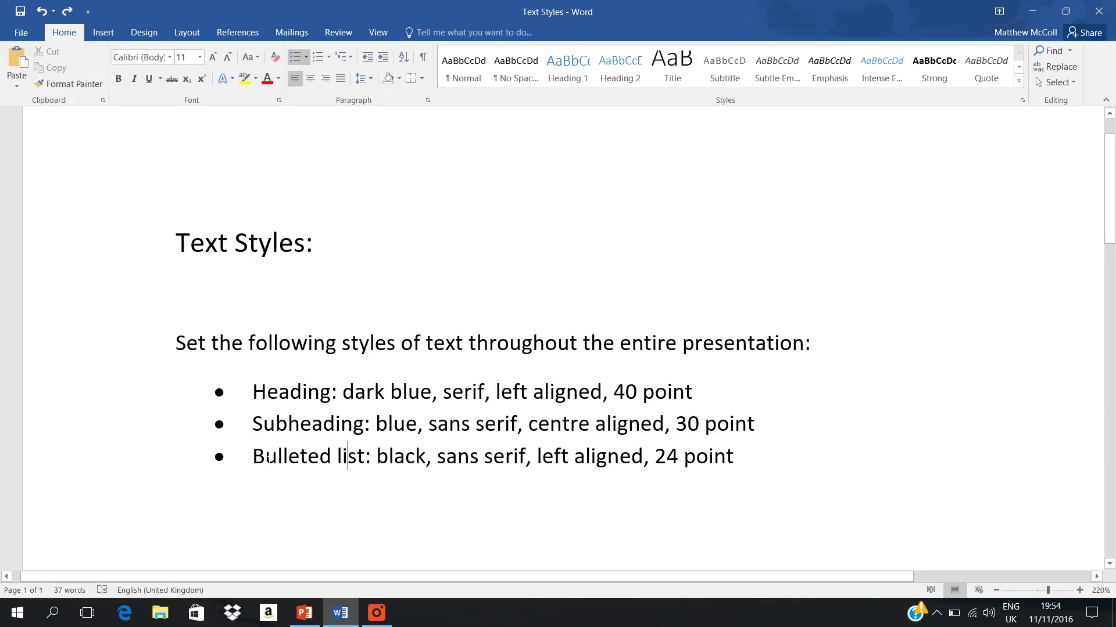
pyautogui.moveTo(268, 459); pyautogui.dragTo(380, 468)
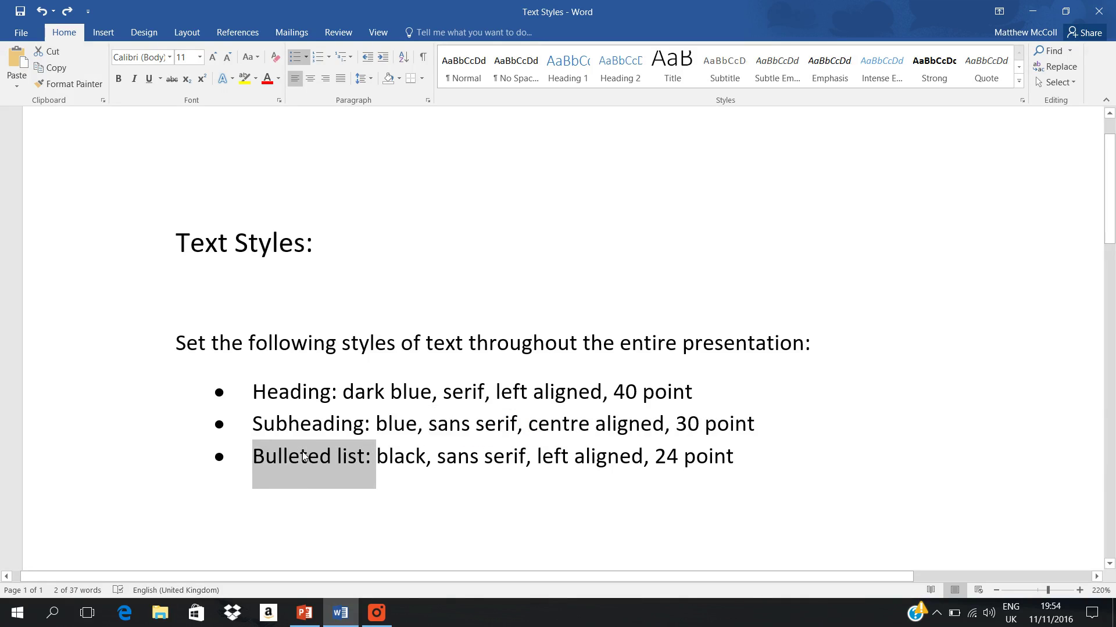
pyautogui.hotkey('alt', 'Tab')
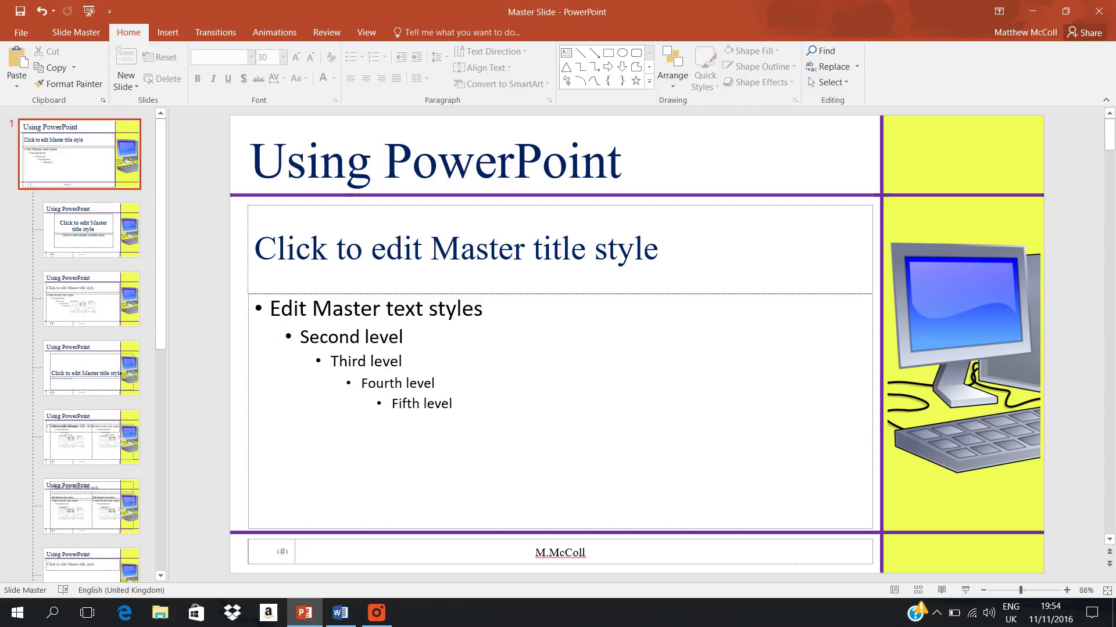
pyautogui.moveTo(486, 309)
pyautogui.mouseDown()
pyautogui.moveTo(312, 309)
pyautogui.moveTo(325, 283)
pyautogui.mouseUp()
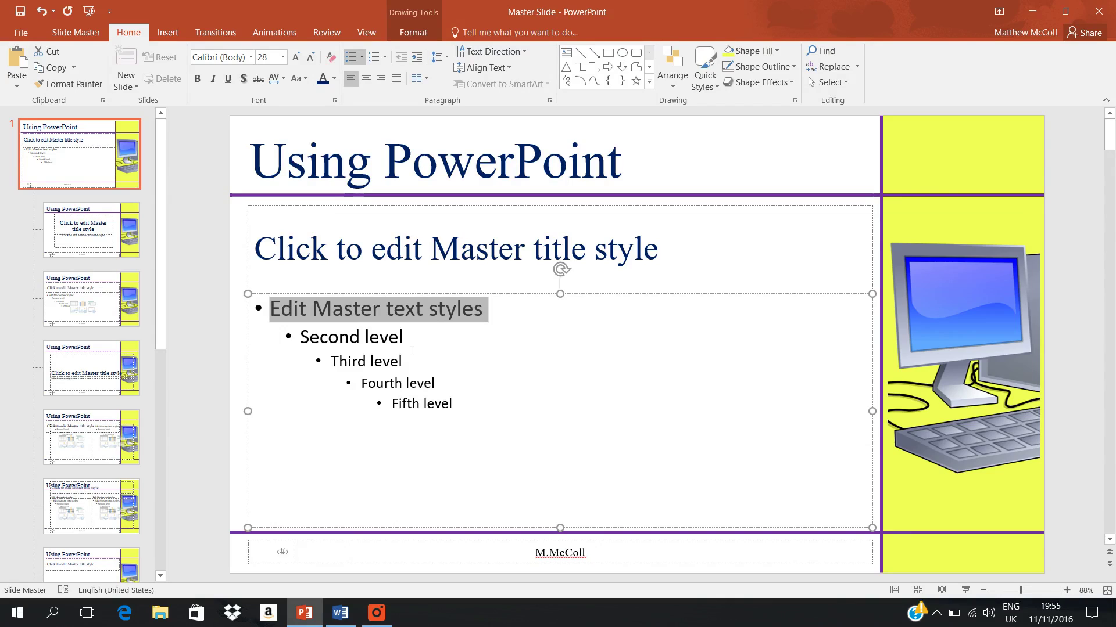
pyautogui.hotkey('alt', 'Tab')
pyautogui.hotkey('alt', 'Tab')
pyautogui.hotkey('alt', 'Tab')
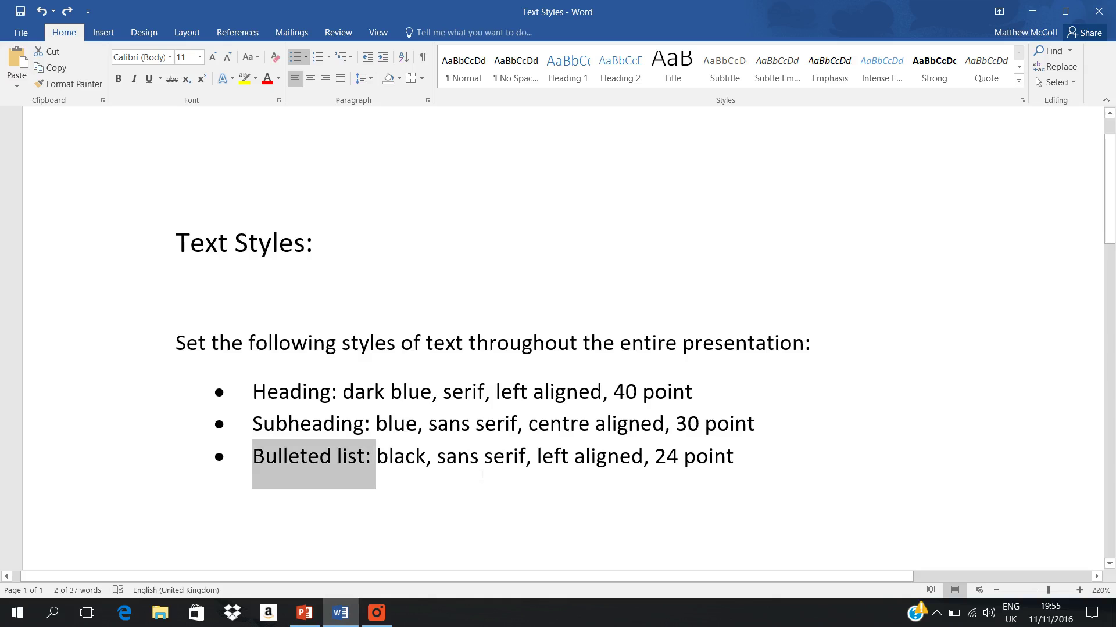
# Step: Reread the 'Bulleted list' requirement line in Word, then go back to PowerPoint
pyautogui.click(770, 464)
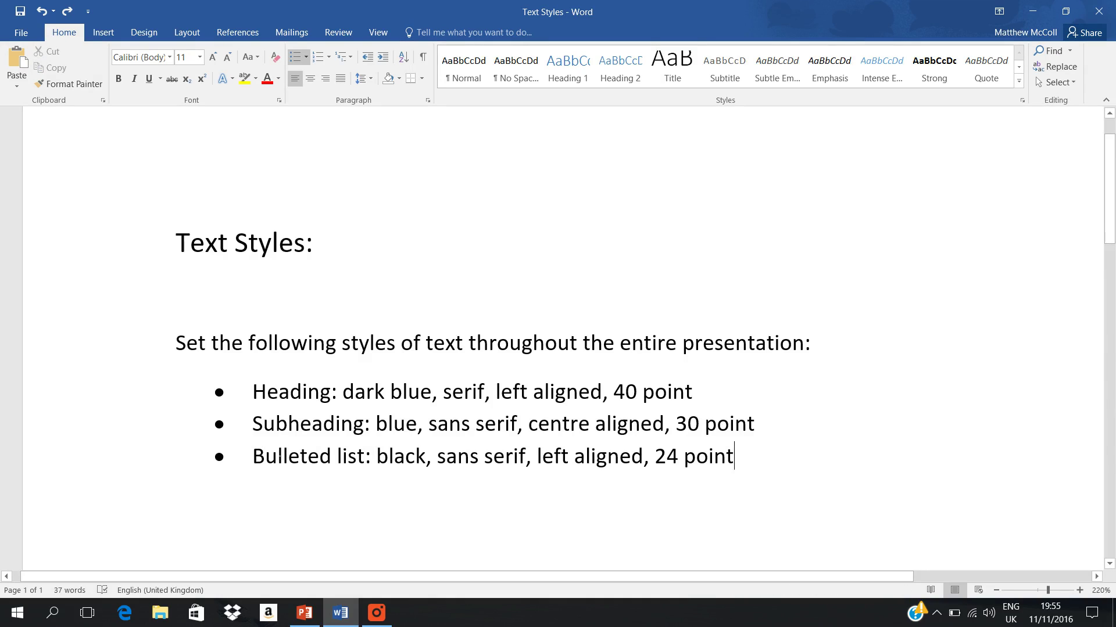
pyautogui.moveTo(272, 459); pyautogui.dragTo(749, 459)
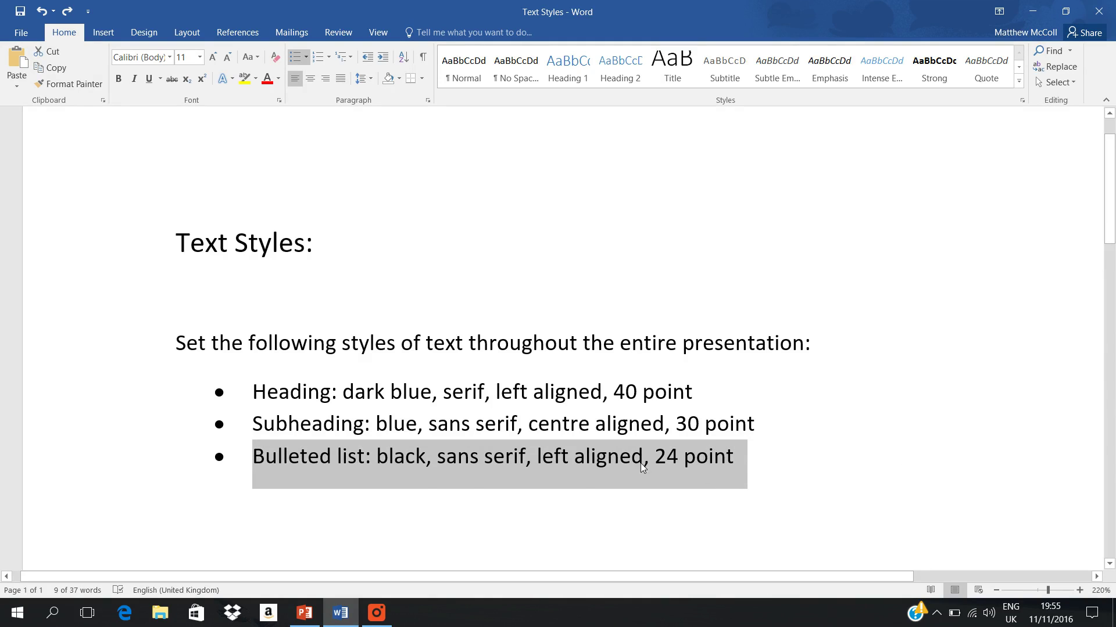
pyautogui.click(387, 506)
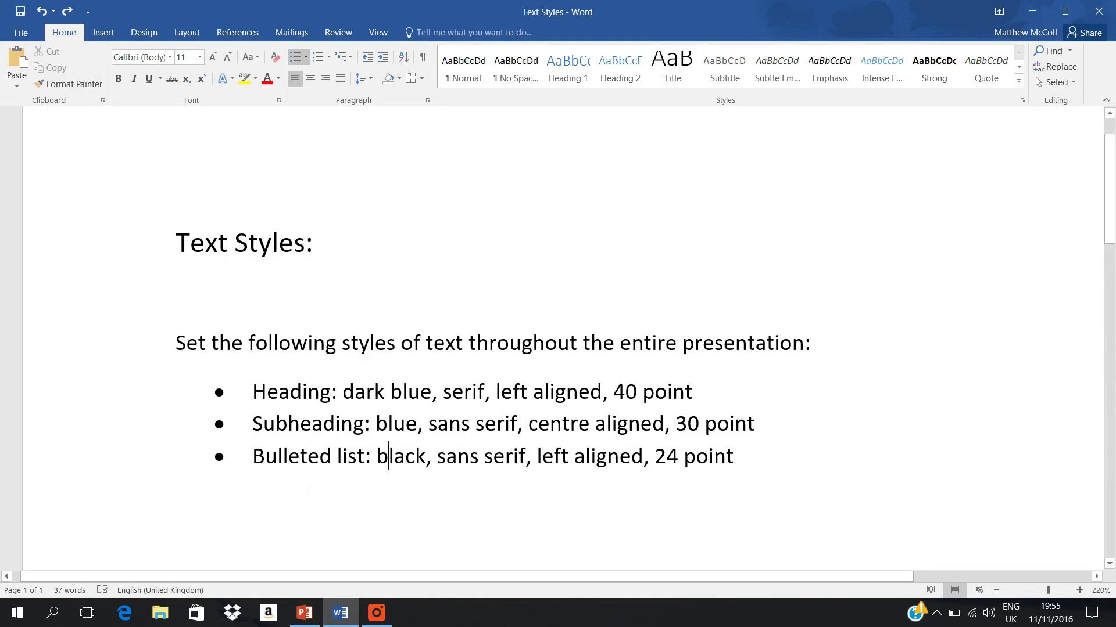
pyautogui.hotkey('alt', 'Tab')
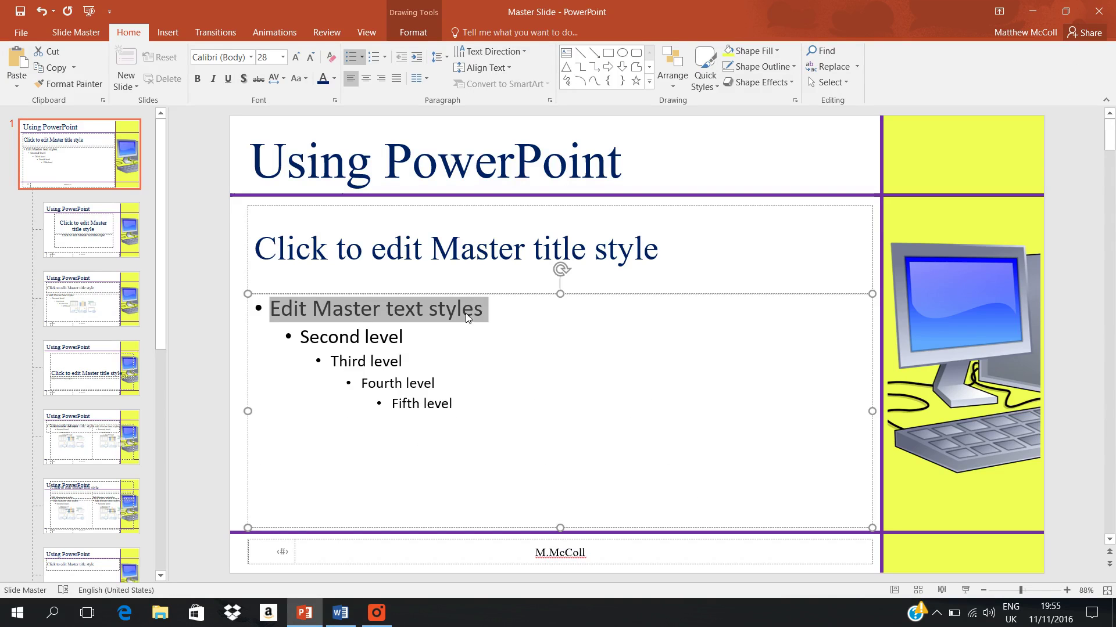
# Step: Select the 'Edit Master text styles' first-level line, rechecking the Word requirements
pyautogui.click(407, 337)
pyautogui.moveTo(407, 337); pyautogui.dragTo(300, 337)
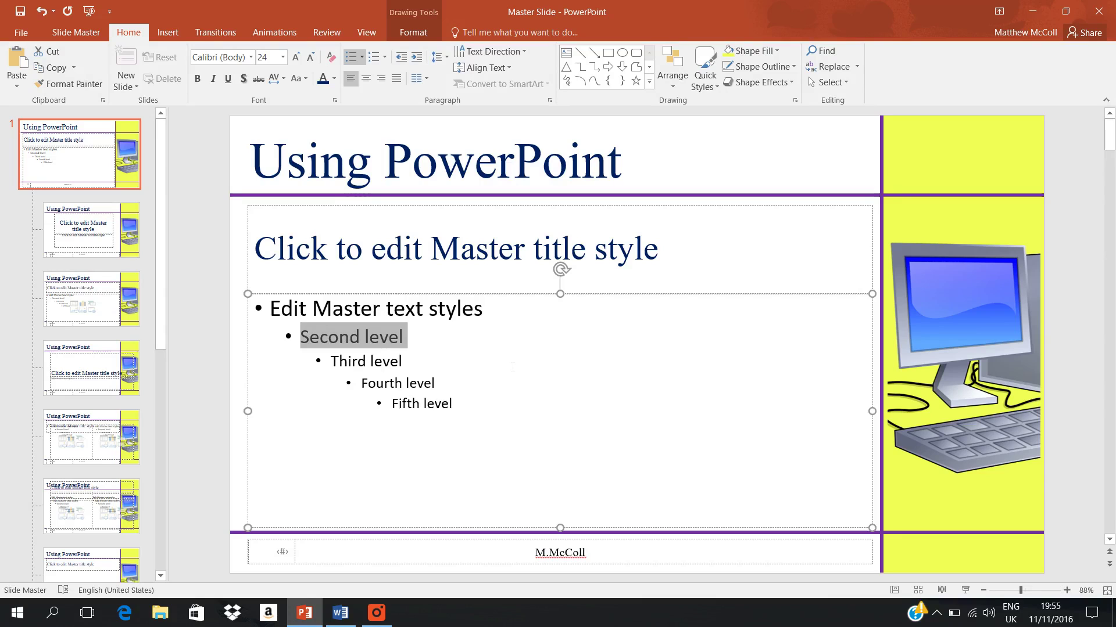
pyautogui.click(502, 321)
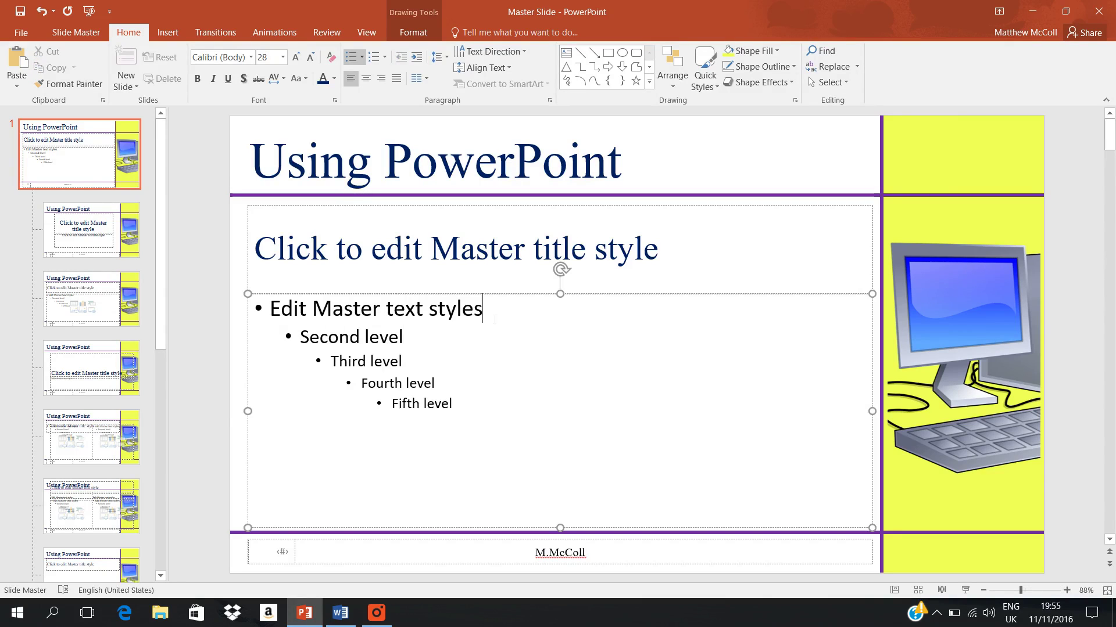
pyautogui.hotkey('alt', 'Tab')
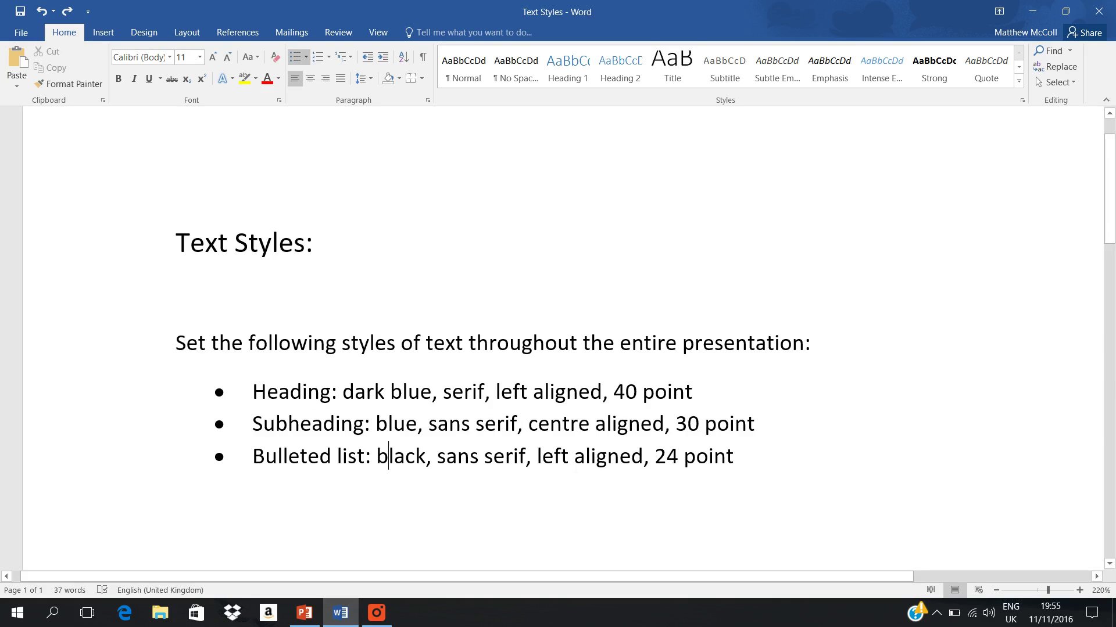
pyautogui.hotkey('alt', 'Tab')
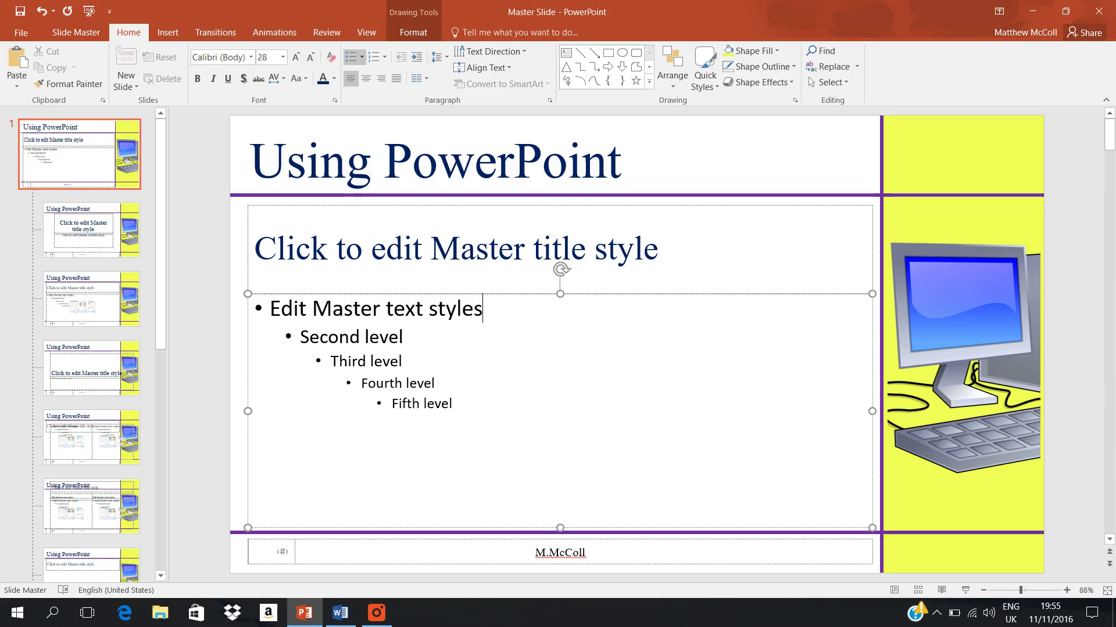
pyautogui.moveTo(487, 309); pyautogui.dragTo(270, 309)
pyautogui.click(334, 79)
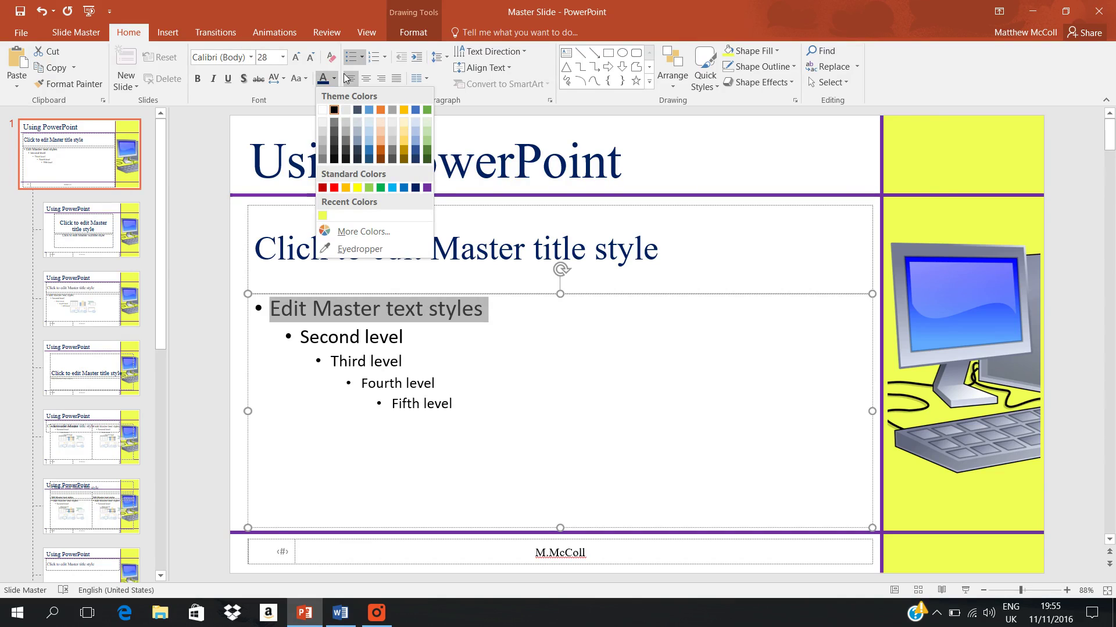
pyautogui.hotkey('alt', 'Tab')
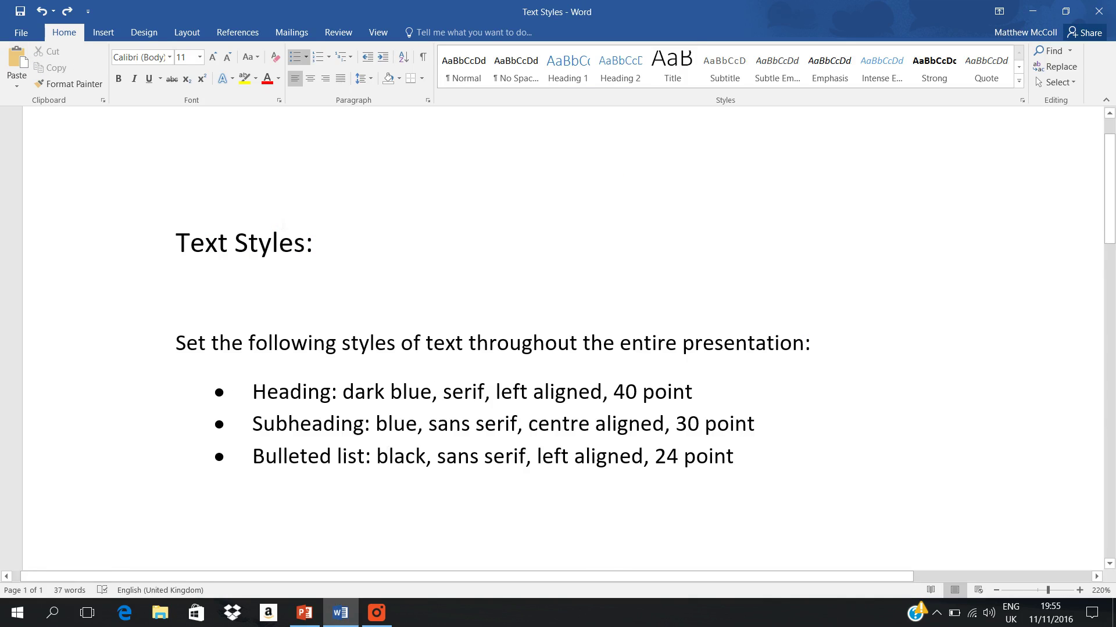
pyautogui.hotkey('alt', 'Tab')
# Step: Set the first-level bullet text to 24-point Arial
pyautogui.click(224, 57)
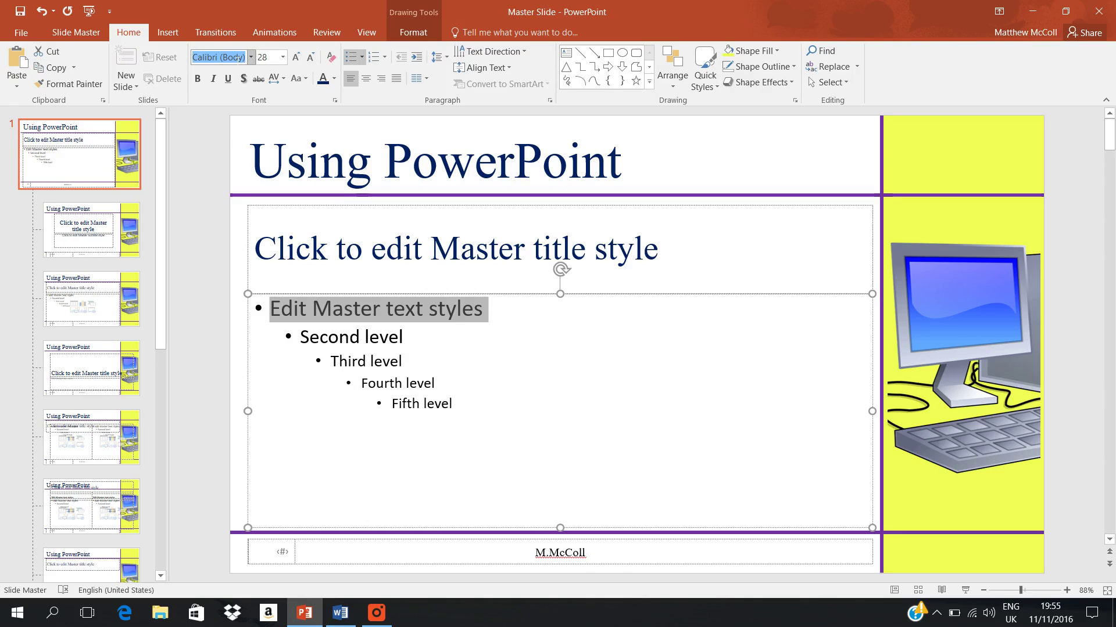
pyautogui.write('Arial')
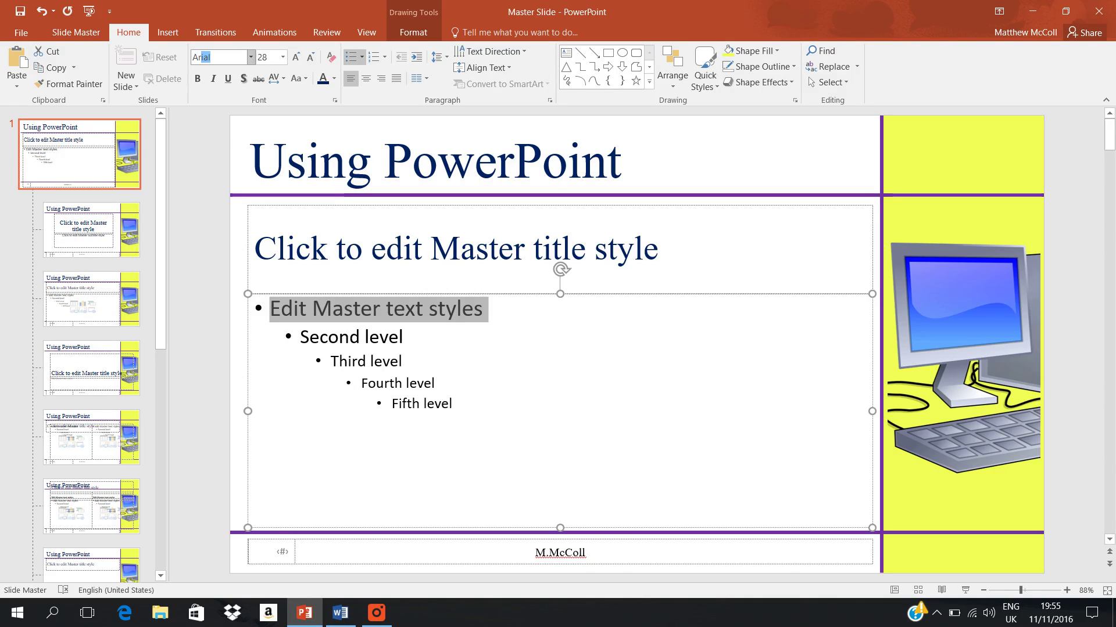
pyautogui.press('Return')
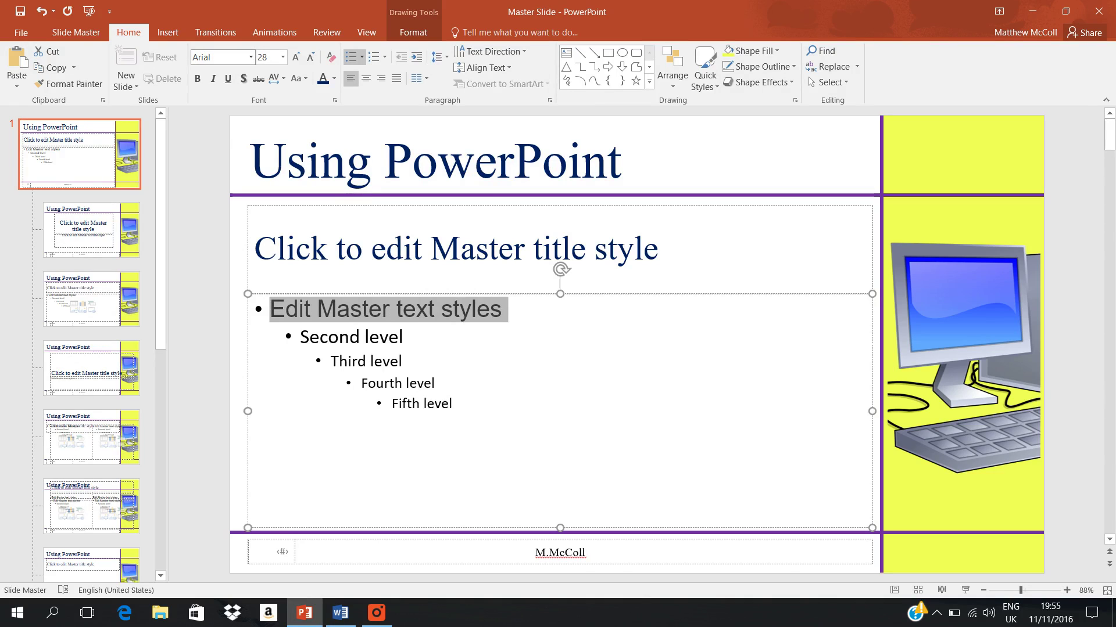
pyautogui.click(266, 57)
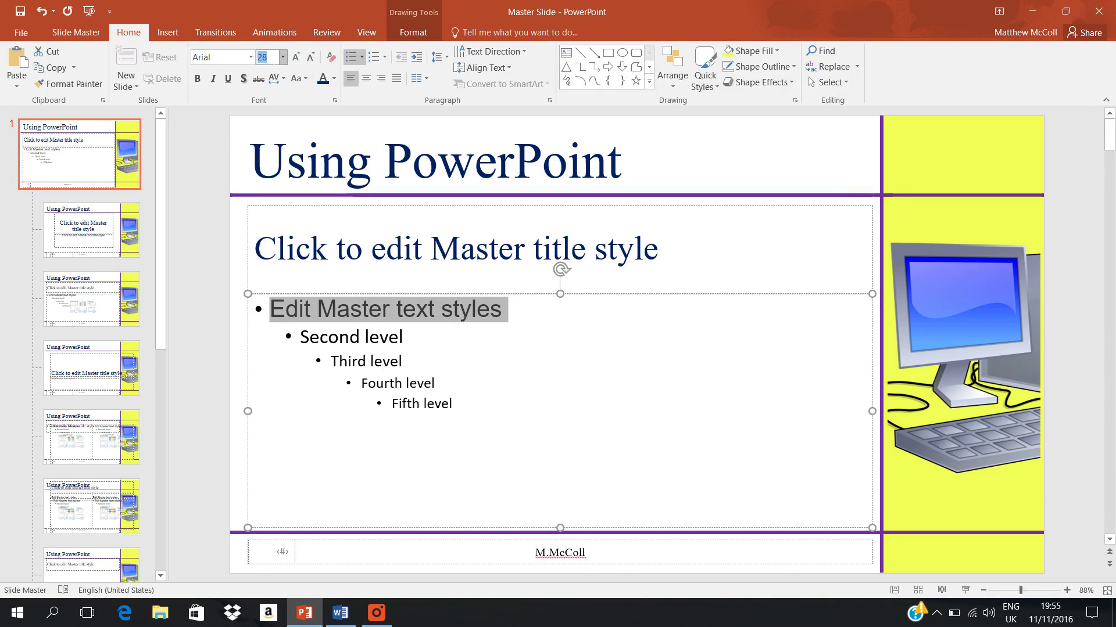
pyautogui.write('24')
pyautogui.press('Return')
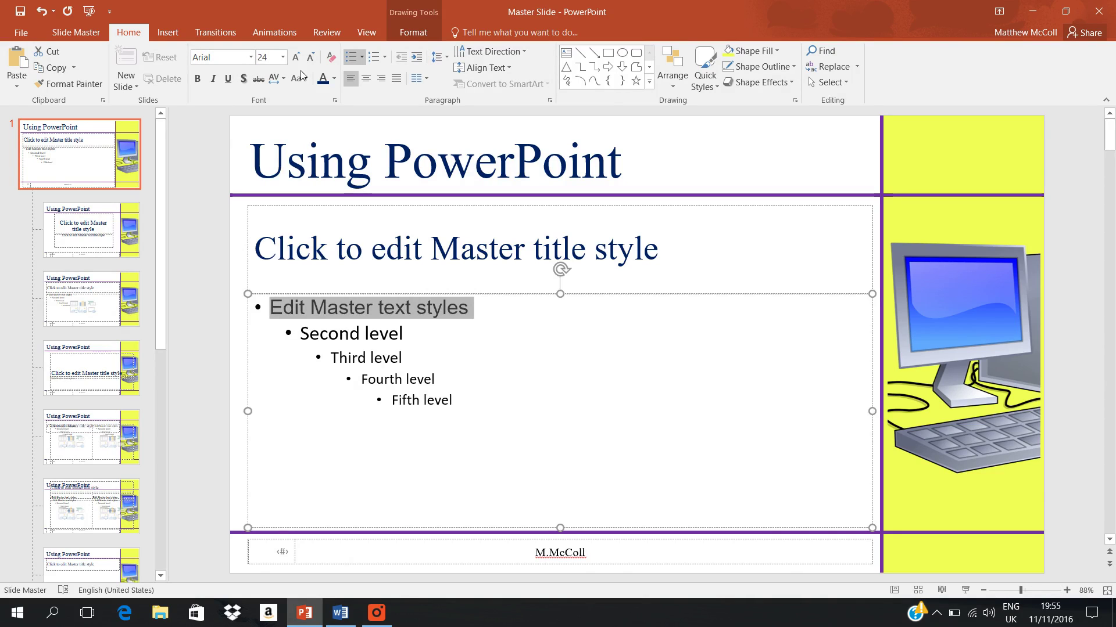
pyautogui.click(500, 313)
pyautogui.hotkey('alt', 'Tab')
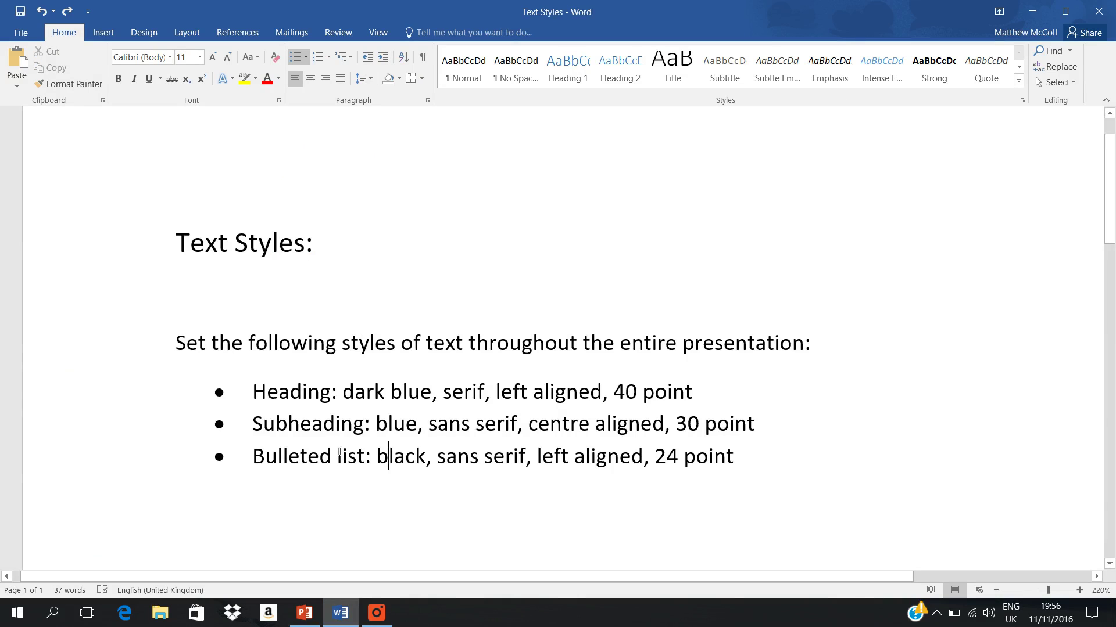
# Step: In PowerPoint, select the first two bullet levels of the master body placeholder
pyautogui.hotkey('alt', 'Tab')
pyautogui.moveTo(271, 307); pyautogui.dragTo(474, 314)
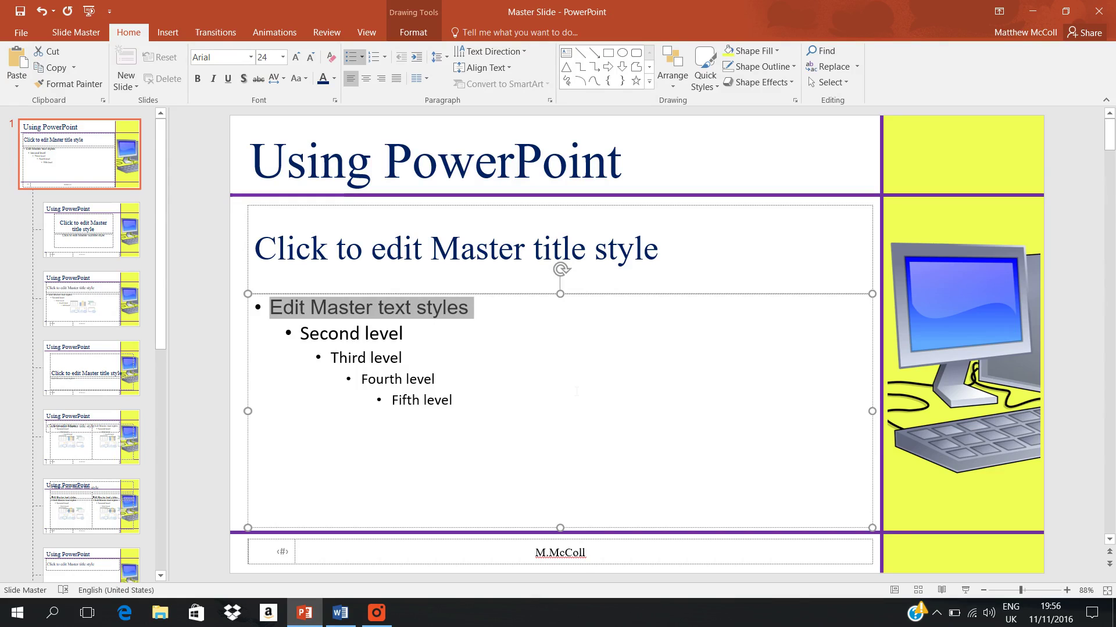
pyautogui.click(361, 334)
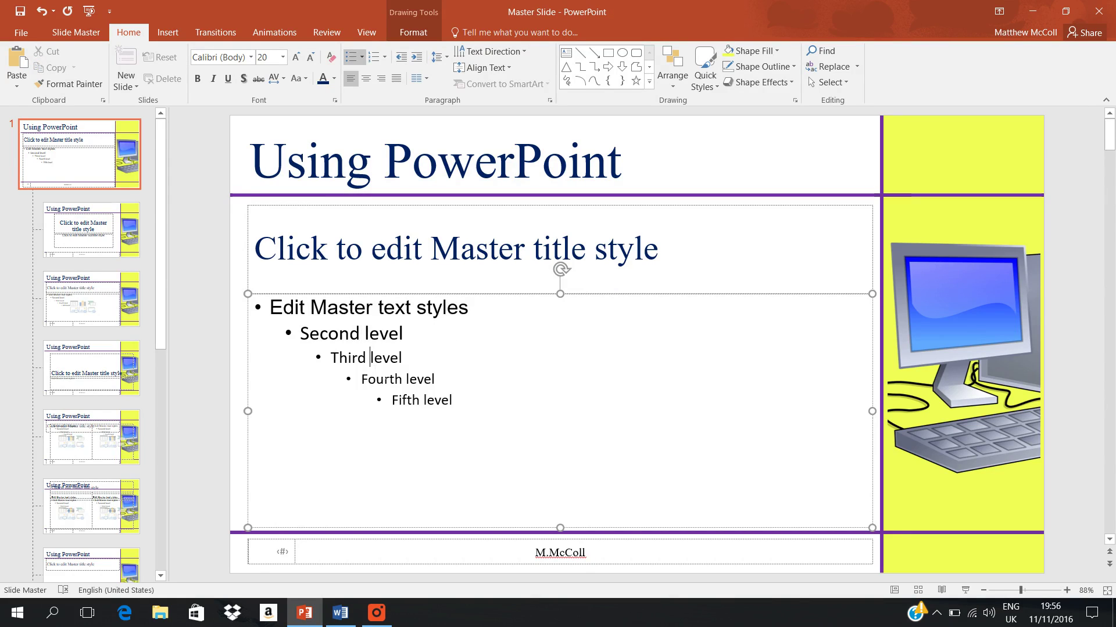
# Step: Reread the bulleted-list formatting requirement in the Word document, then return to PowerPoint
pyautogui.hotkey('alt', 'Tab')
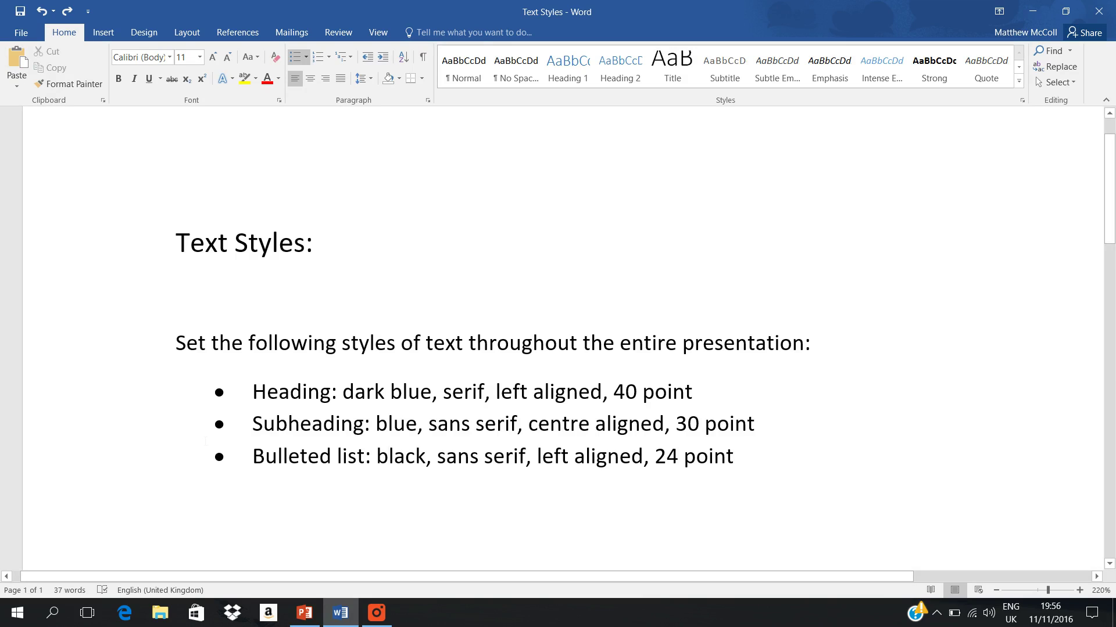
pyautogui.moveTo(388, 456); pyautogui.dragTo(413, 473)
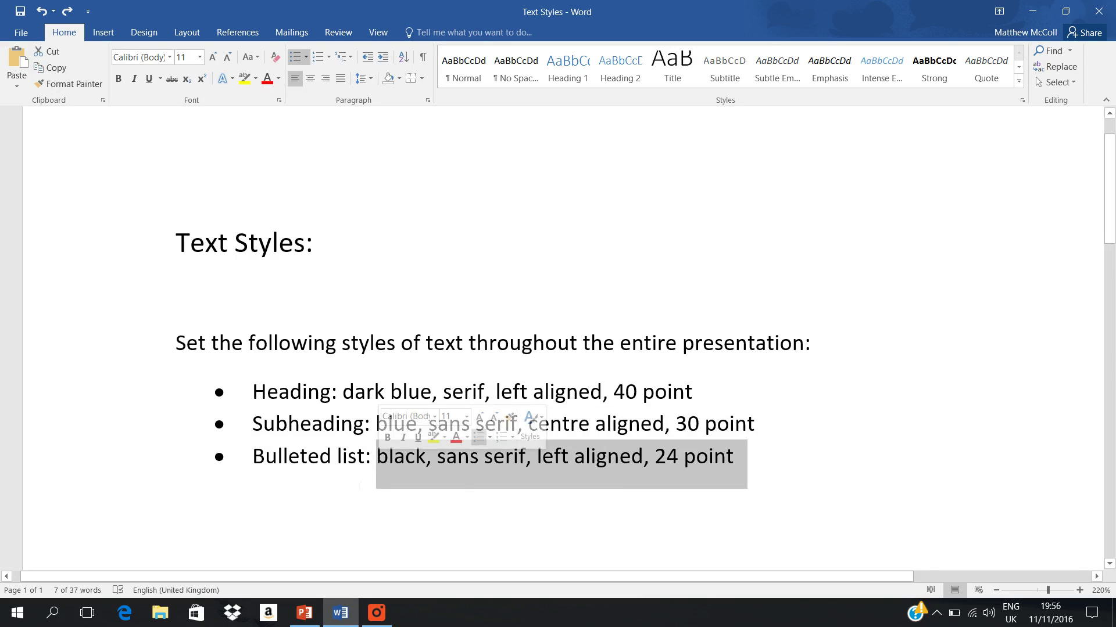
pyautogui.click(345, 487)
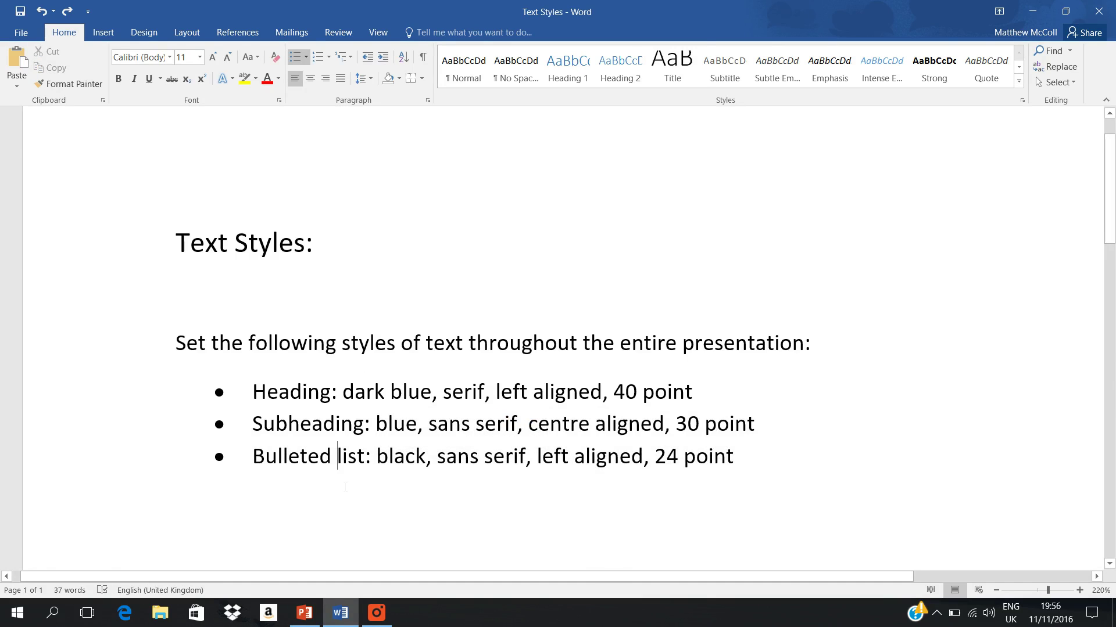
pyautogui.hotkey('alt', 'Tab')
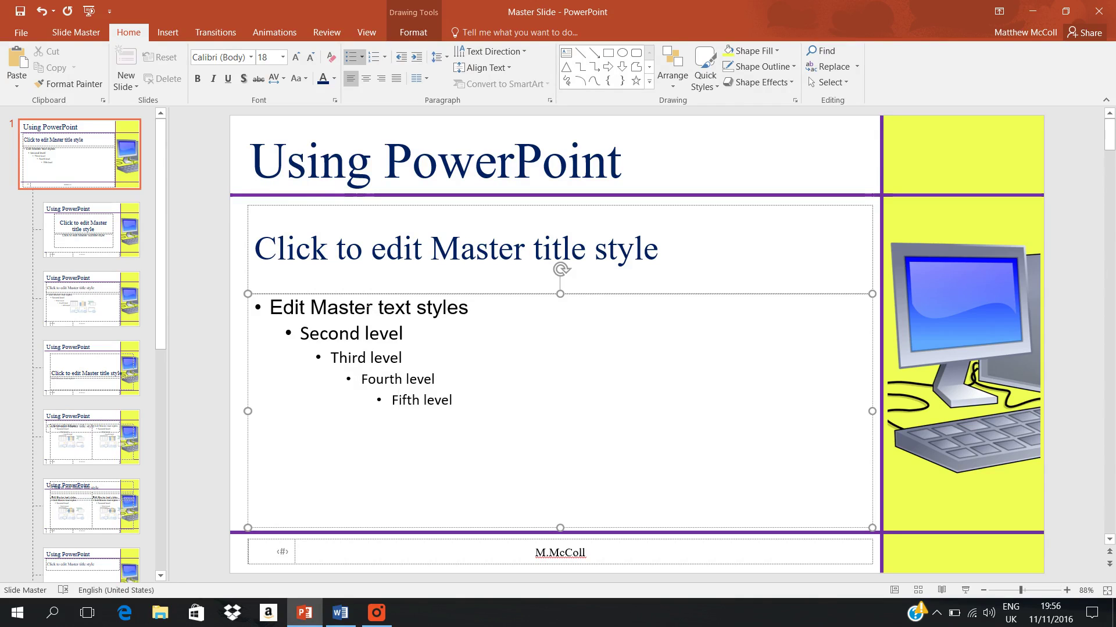
# Step: Select the 'Second level' text, then place the caret back on the first-level line
pyautogui.click(349, 333)
pyautogui.moveTo(407, 333); pyautogui.dragTo(300, 333)
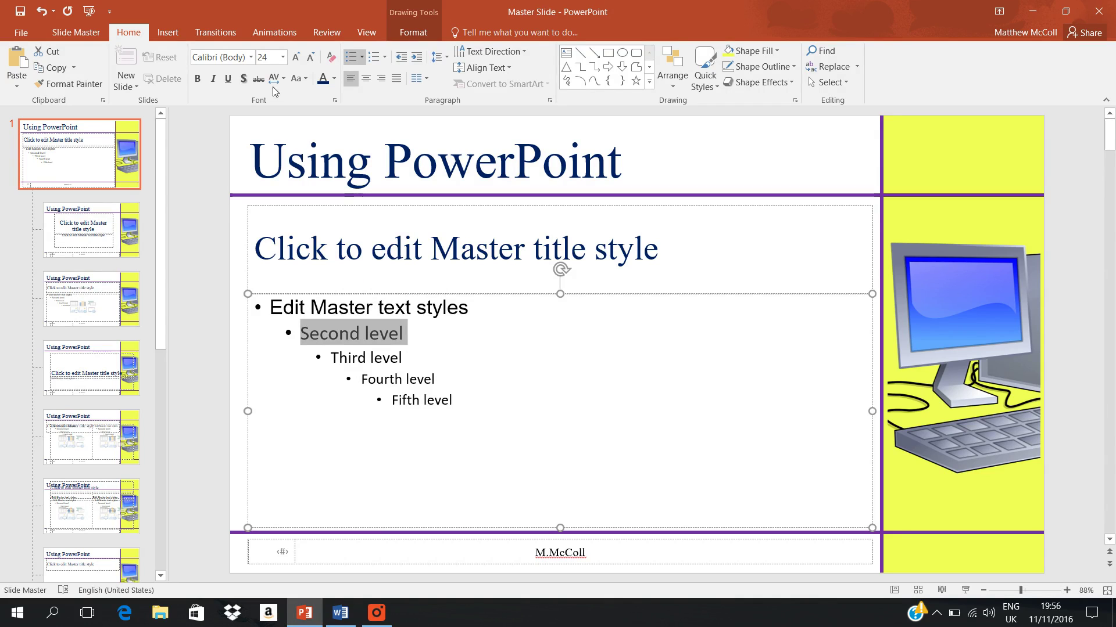
pyautogui.click(338, 307)
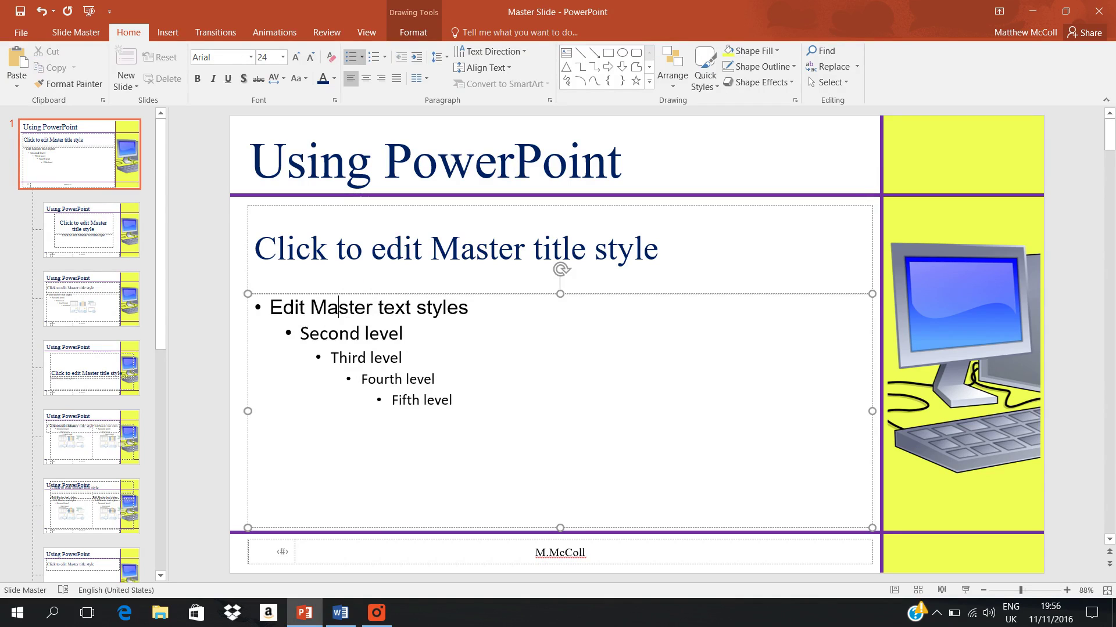